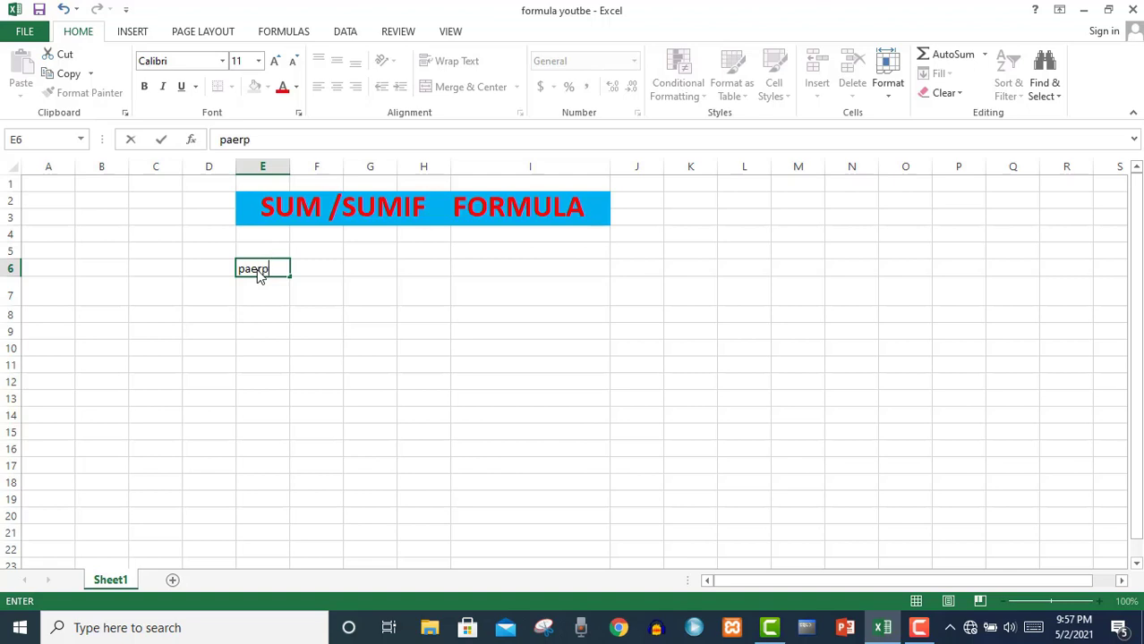
Enter the column heading paper in E6 and the first subject, english, in E7
{"action": "key", "text": "BackSpace"}
{"action": "key", "text": "BackSpace"}
{"action": "type", "text": "per"}
{"action": "key", "text": "Return"}
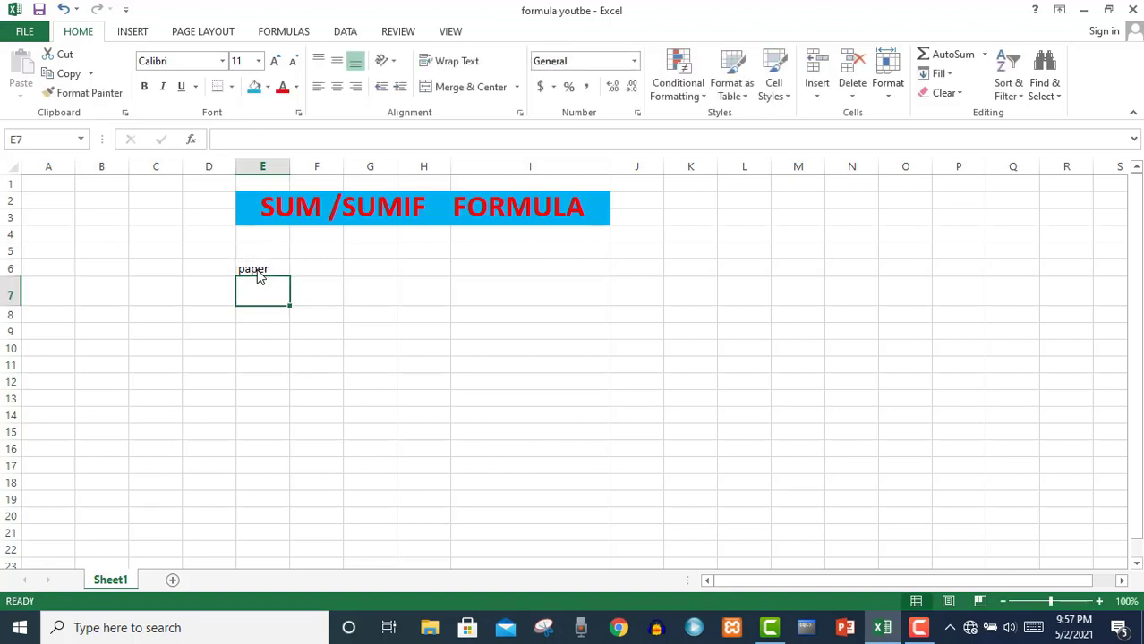
{"action": "type", "text": "englihs"}
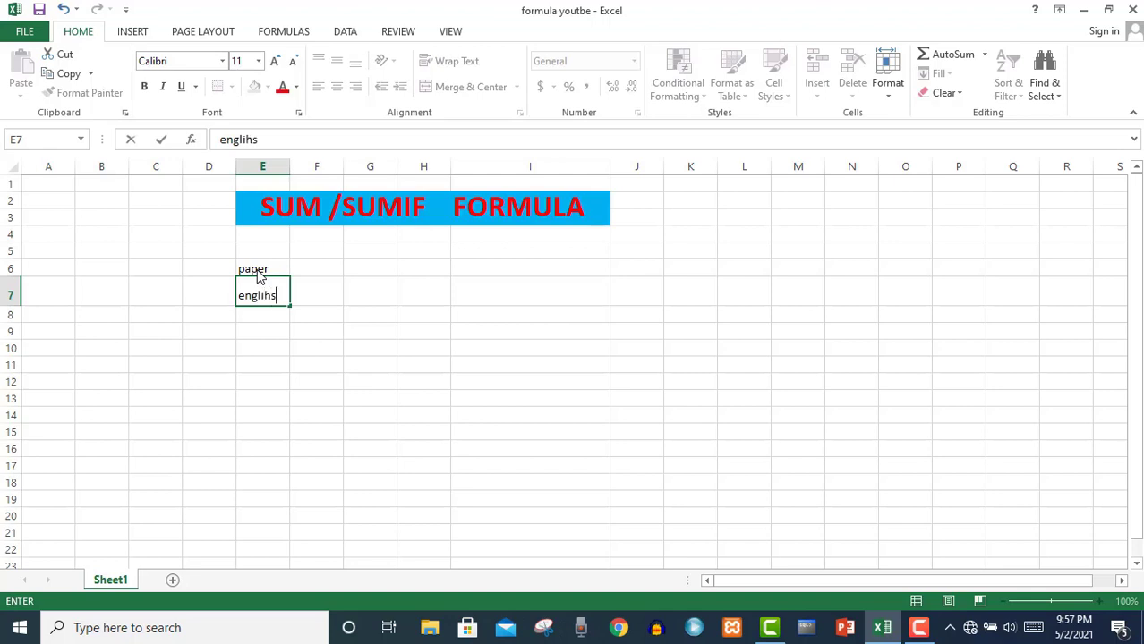
{"action": "key", "text": "BackSpace"}
{"action": "key", "text": "BackSpace"}
{"action": "type", "text": "sh"}
{"action": "key", "text": "Return"}
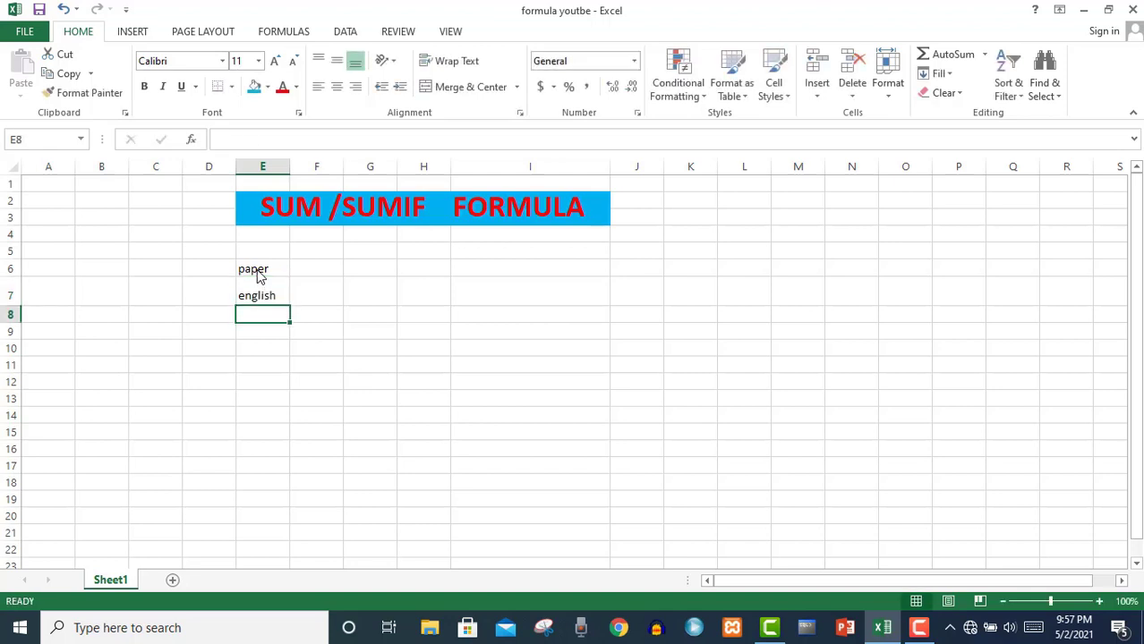
Add the subjects urdu, comu and isla in E8 to E10, below english
{"action": "type", "text": "urdddu"}
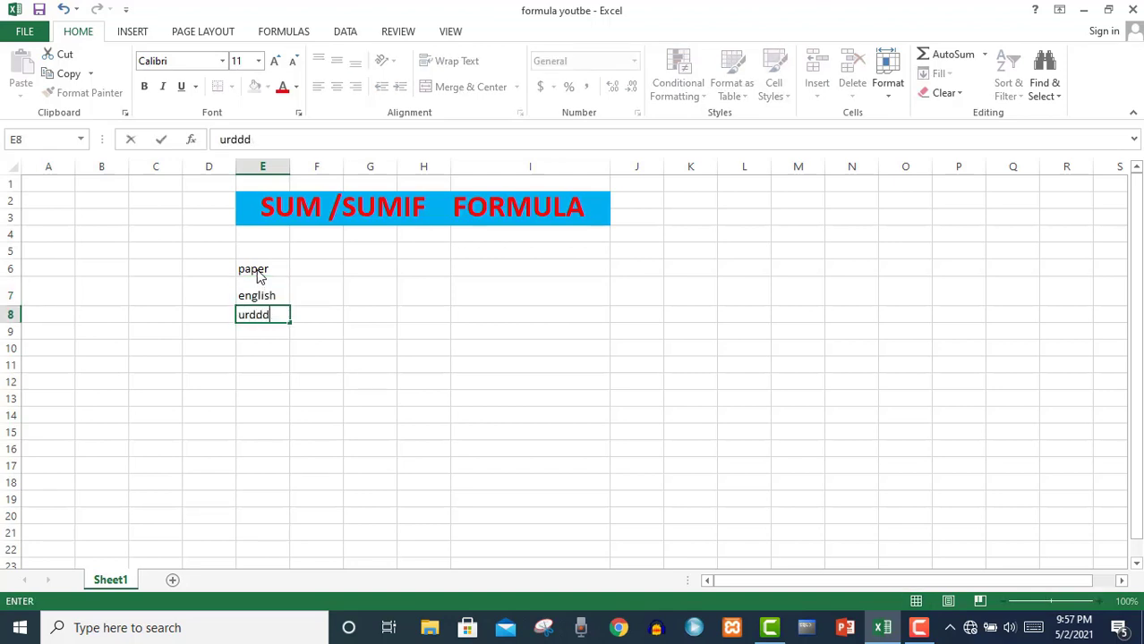
{"action": "key", "text": "BackSpace"}
{"action": "key", "text": "BackSpace"}
{"action": "type", "text": "u"}
{"action": "key", "text": "Return"}
{"action": "type", "text": "comu"}
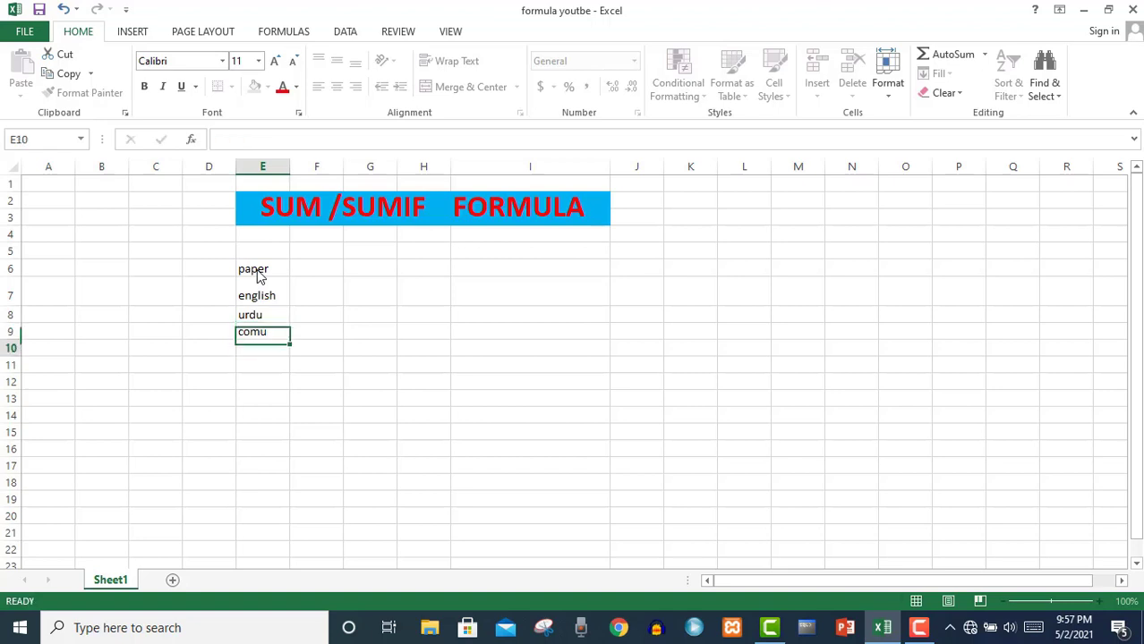
{"action": "key", "text": "Return"}
{"action": "type", "text": "isla"}
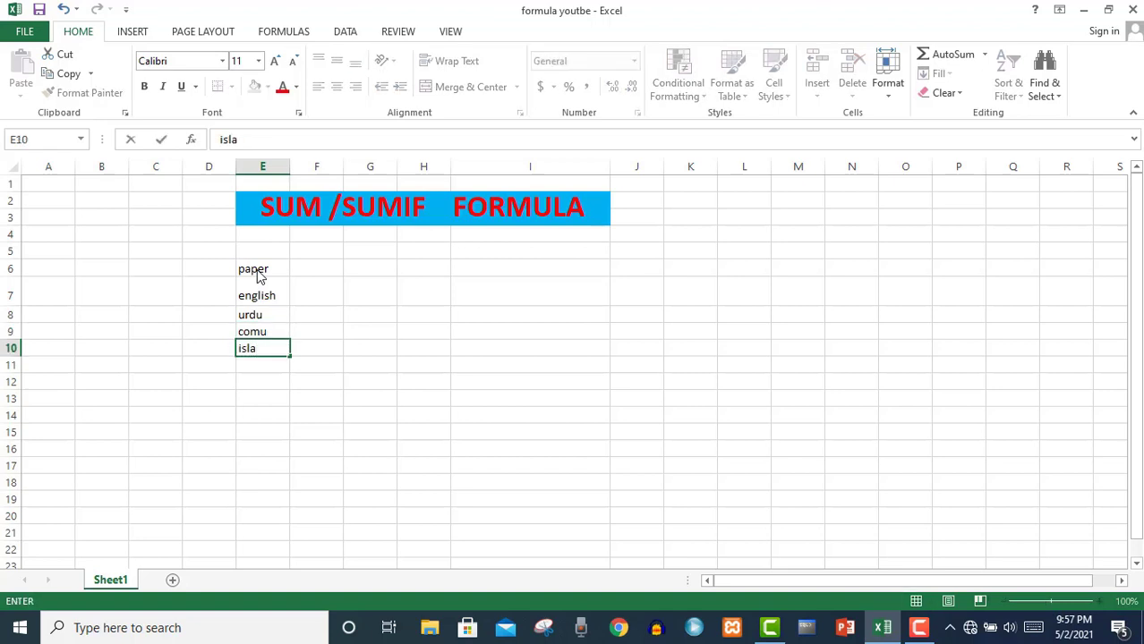
{"action": "key", "text": "Return"}
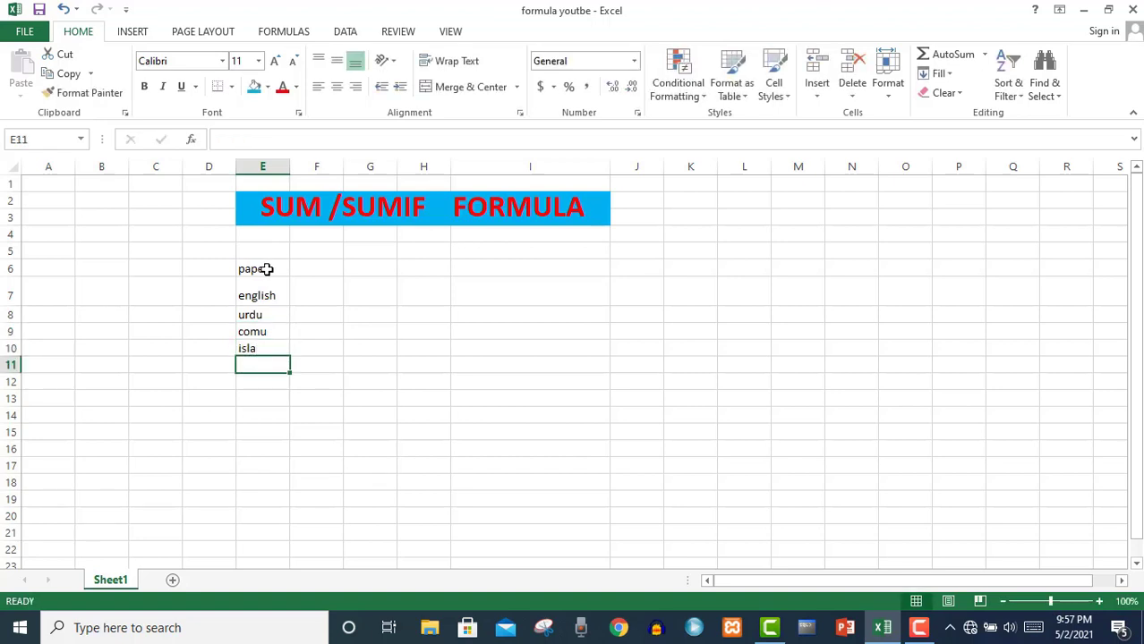
Enter the column heading marks in F6, beside the paper heading
{"action": "left_click", "coordinate": [309, 268]}
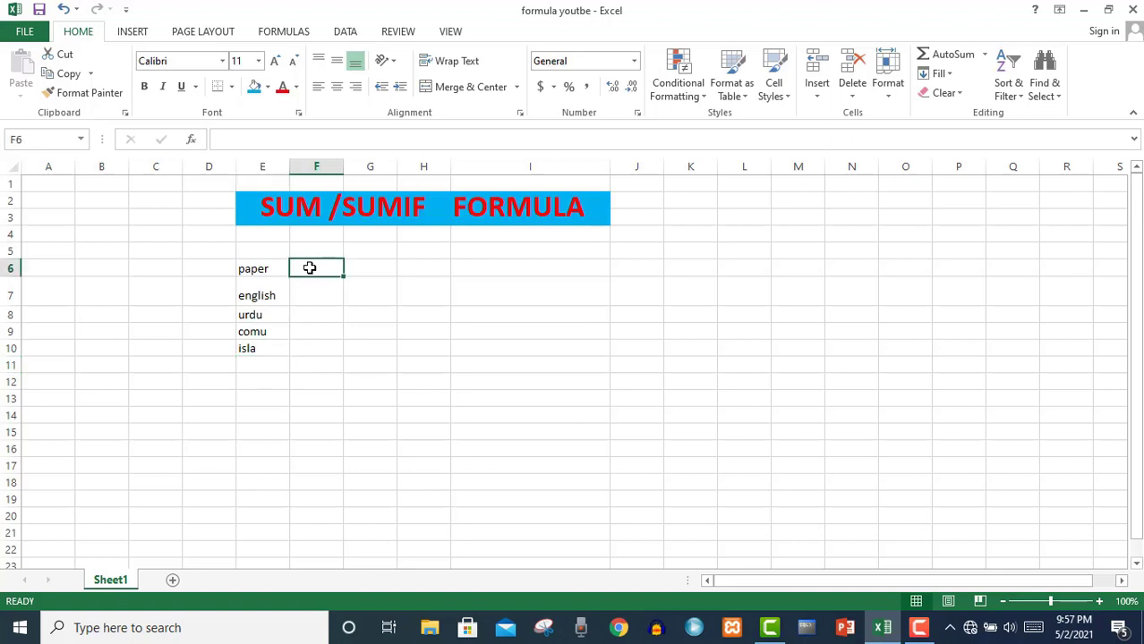
{"action": "type", "text": "marks"}
{"action": "key", "text": "Tab"}
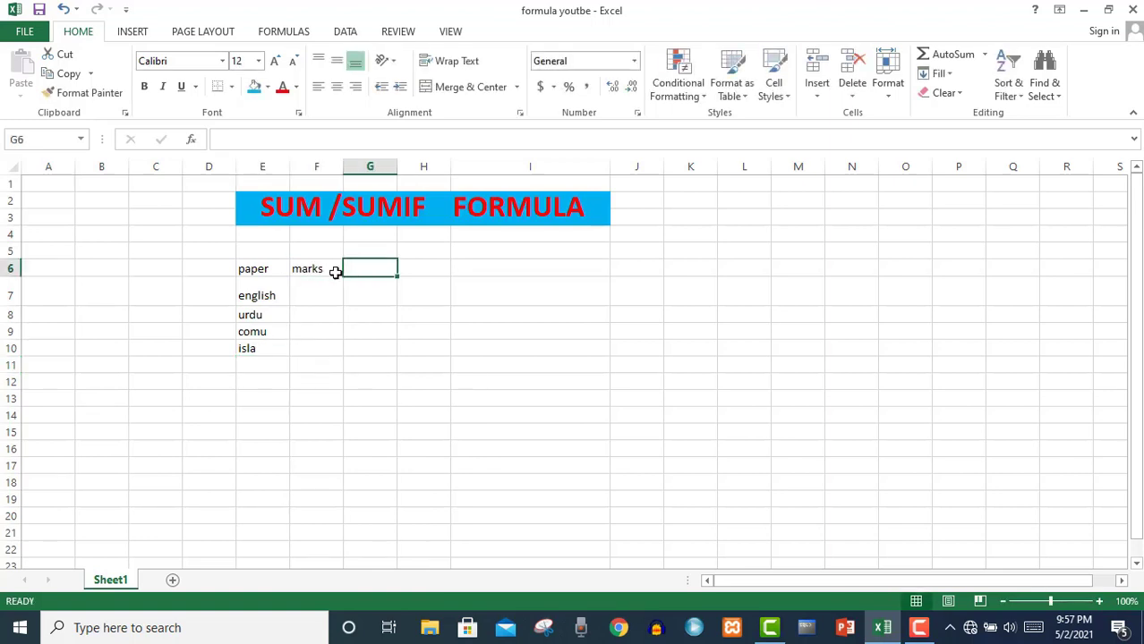
Make the paper and marks headings bold and enlarge their font size to 12
{"action": "left_click_drag", "start_coordinate": [242, 266], "coordinate": [315, 269]}
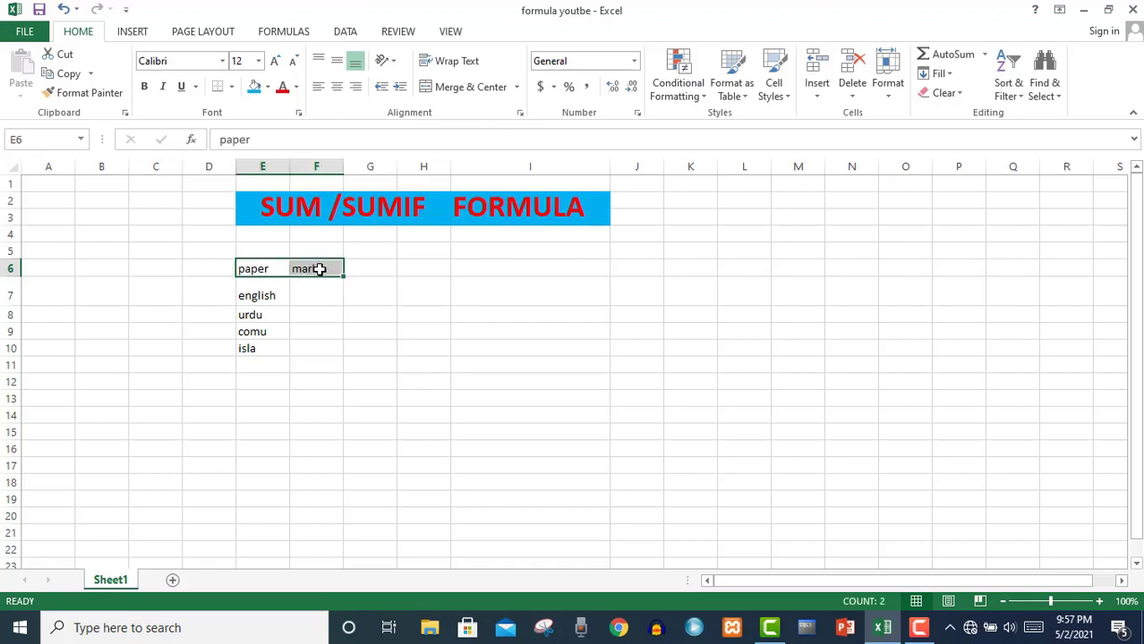
{"action": "left_click", "coordinate": [144, 85]}
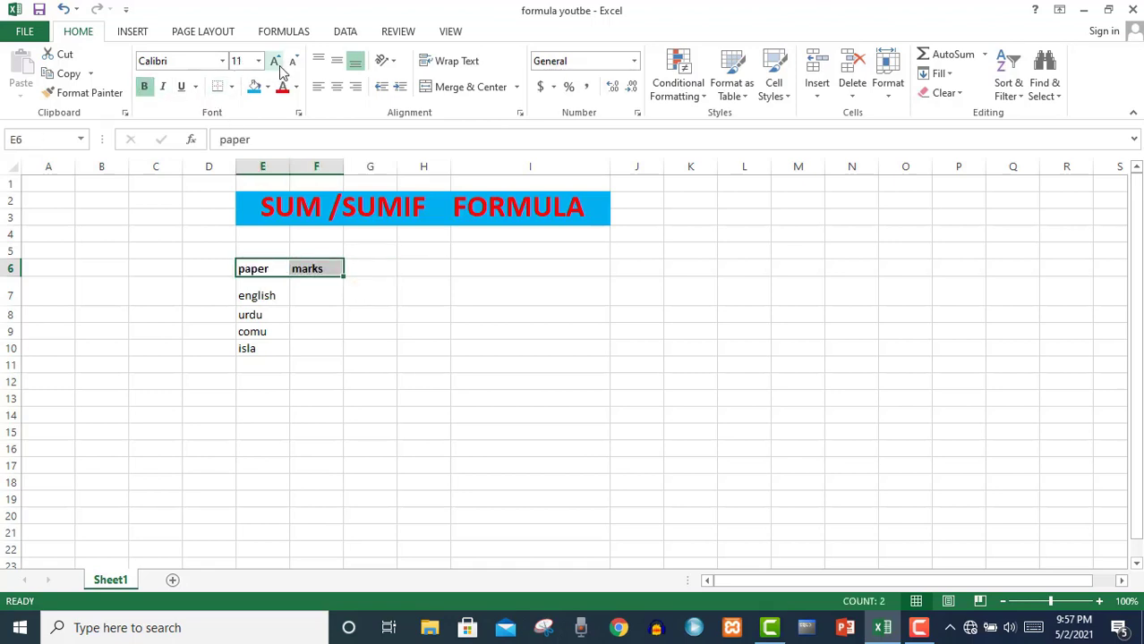
{"action": "left_click", "coordinate": [274, 61]}
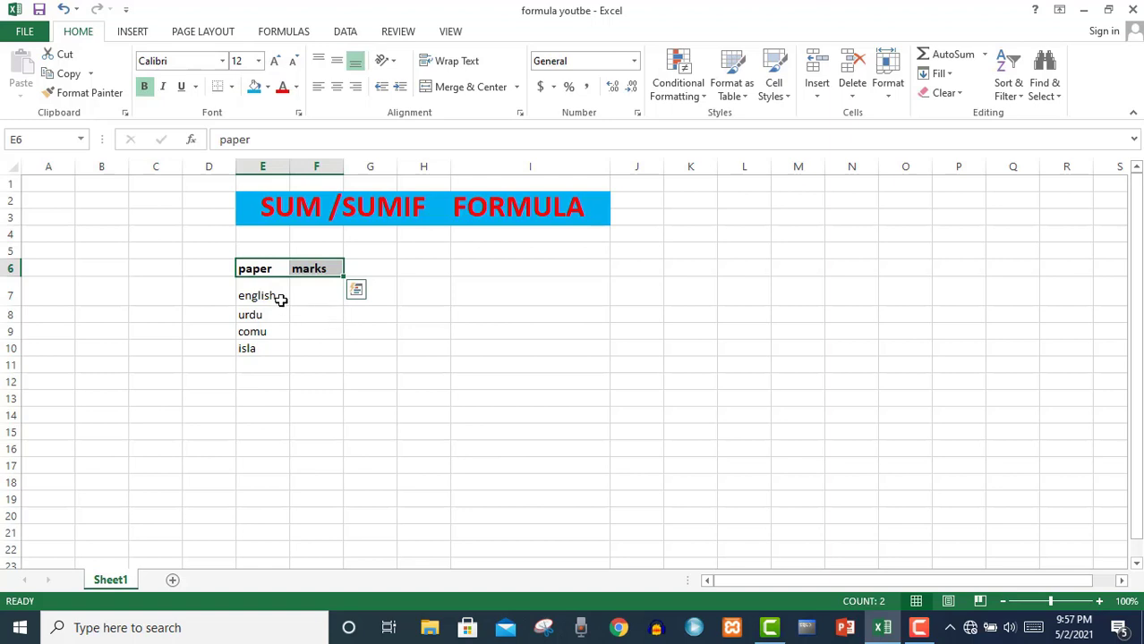
Enter the marks 50, 40, 30 and 70 in F7 to F10 for the four subjects
{"action": "left_click", "coordinate": [308, 293]}
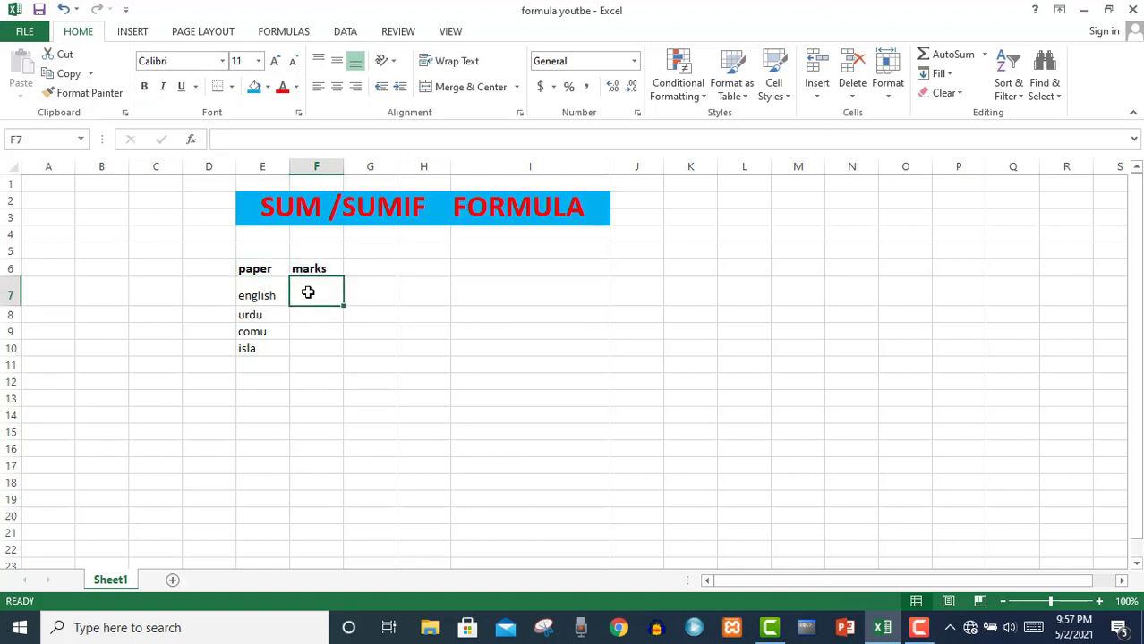
{"action": "type", "text": "50"}
{"action": "key", "text": "Return"}
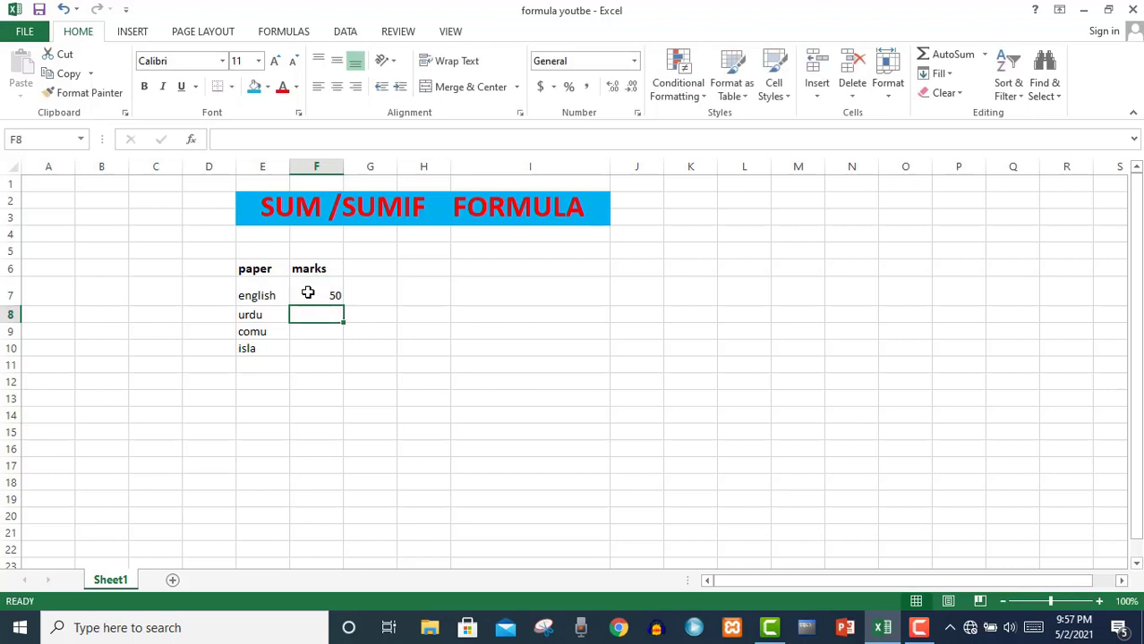
{"action": "type", "text": "40"}
{"action": "key", "text": "Return"}
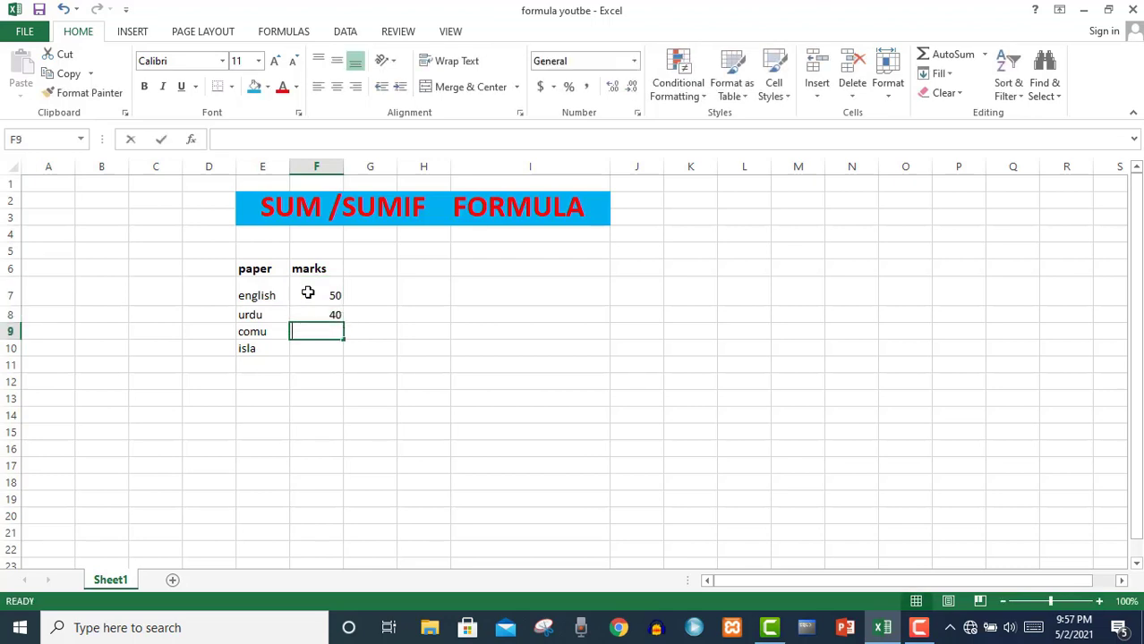
{"action": "type", "text": "30"}
{"action": "key", "text": "Return"}
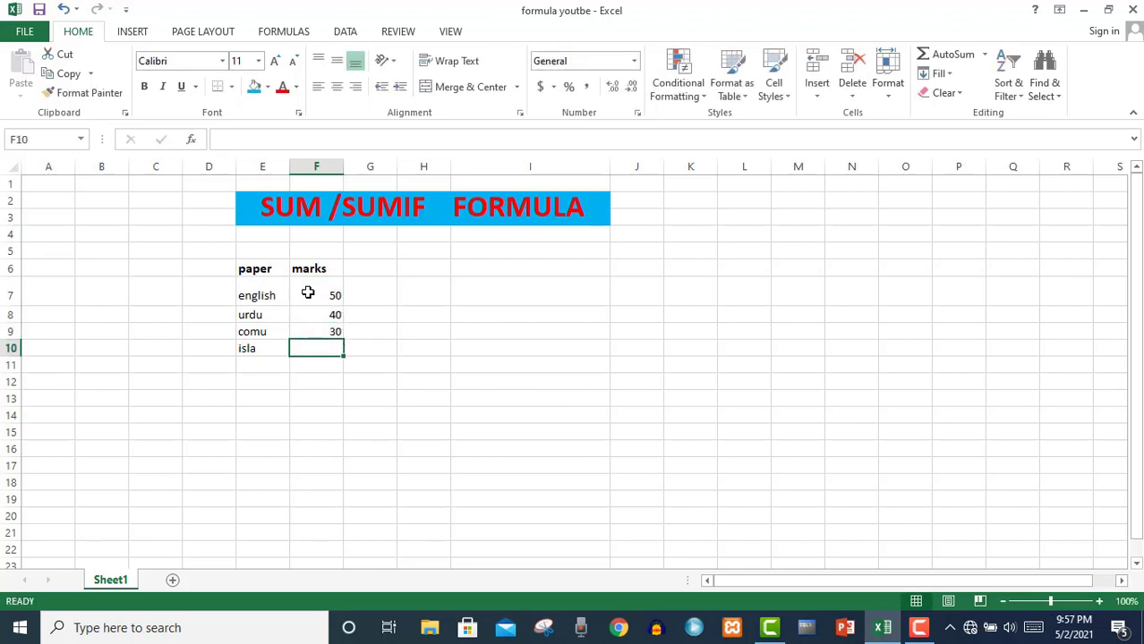
{"action": "type", "text": "70"}
{"action": "key", "text": "Return"}
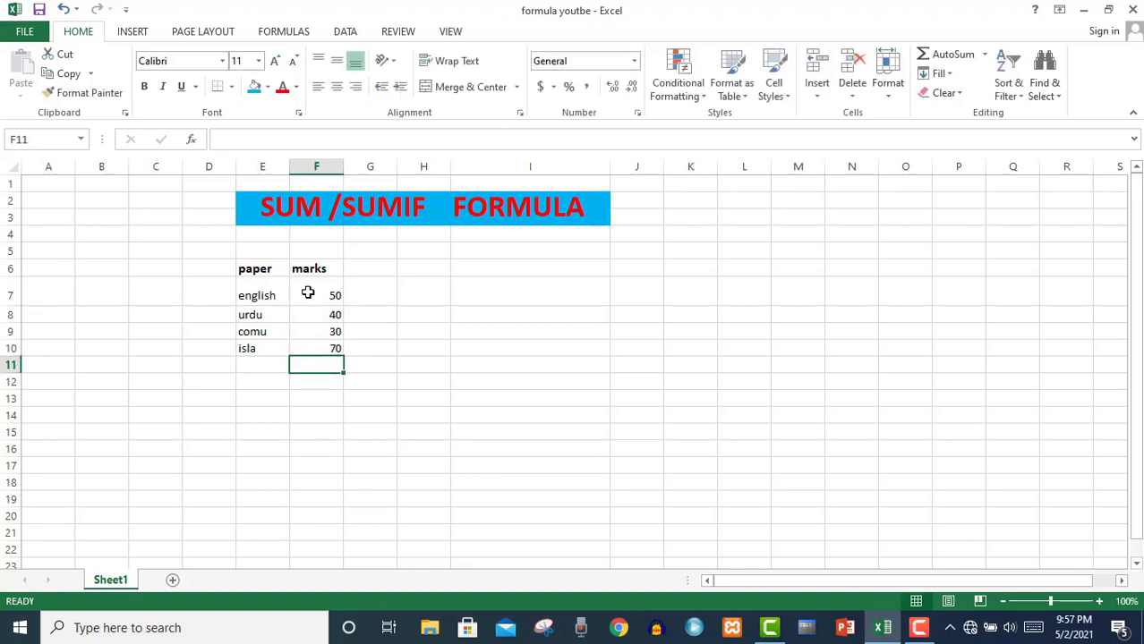
Enter the label Total in F12, below the marks column
{"action": "left_click", "coordinate": [415, 333]}
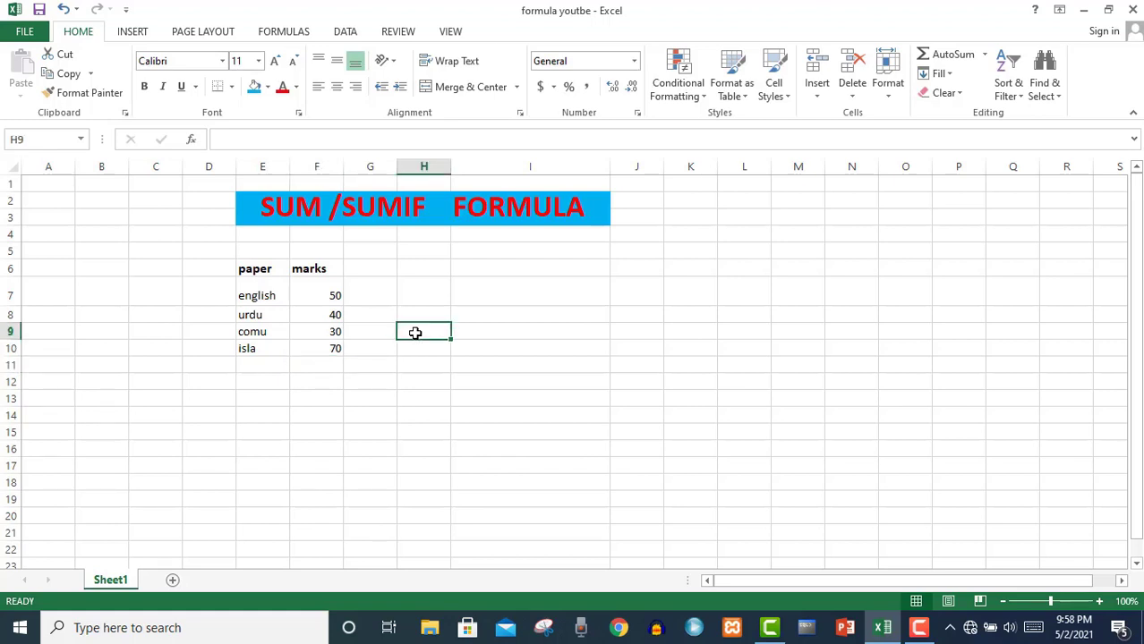
{"action": "type", "text": "To"}
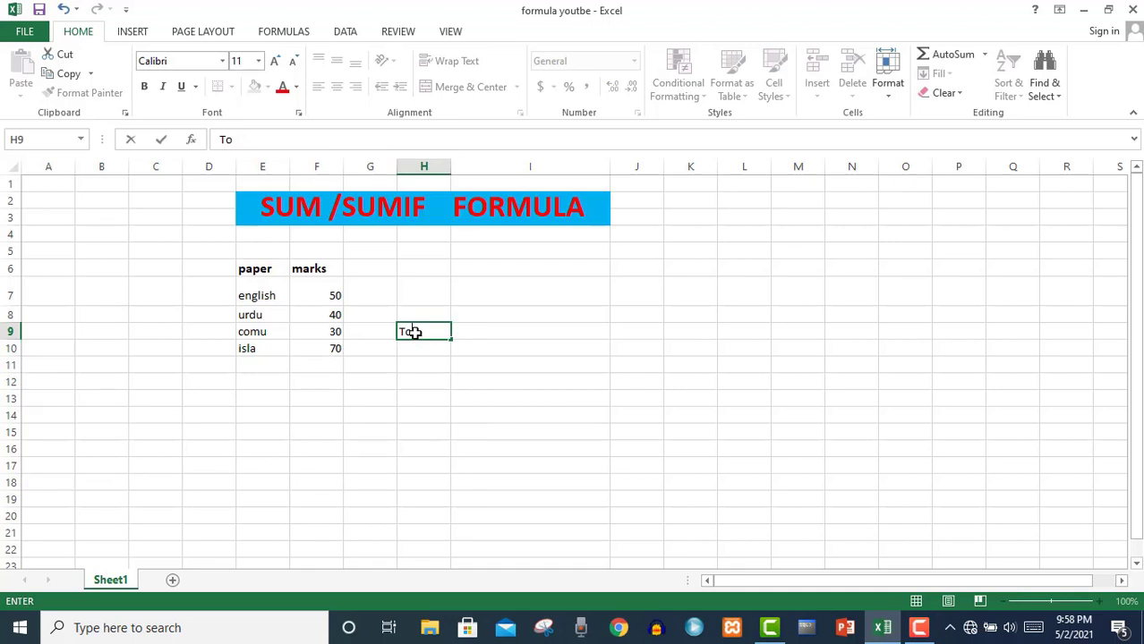
{"action": "left_click", "coordinate": [316, 396]}
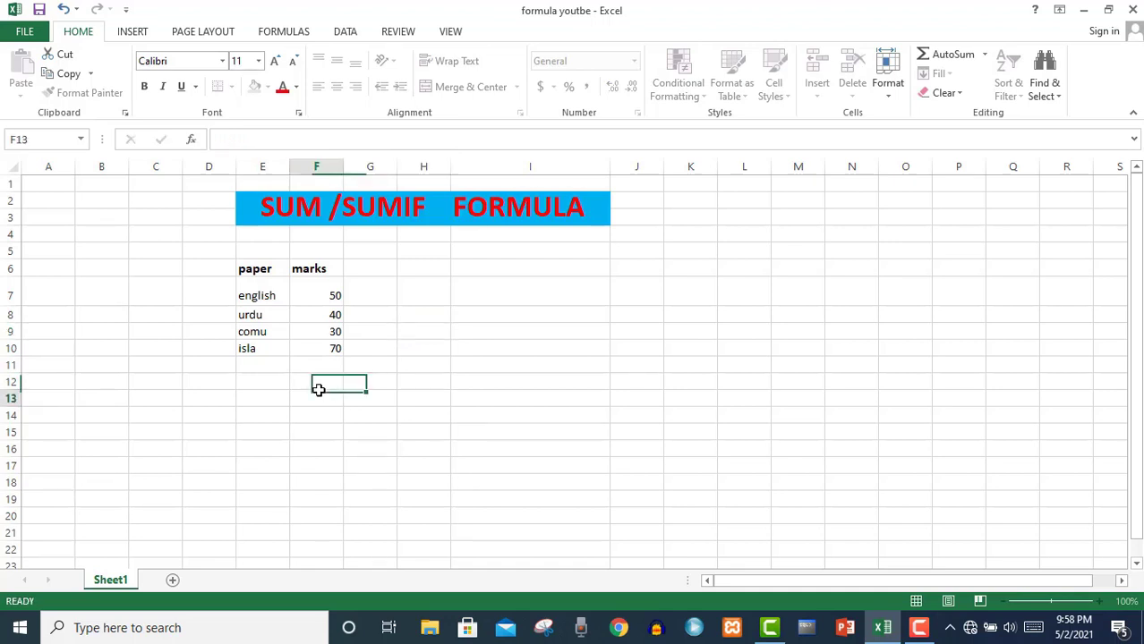
{"action": "key", "text": "Up"}
{"action": "type", "text": "To"}
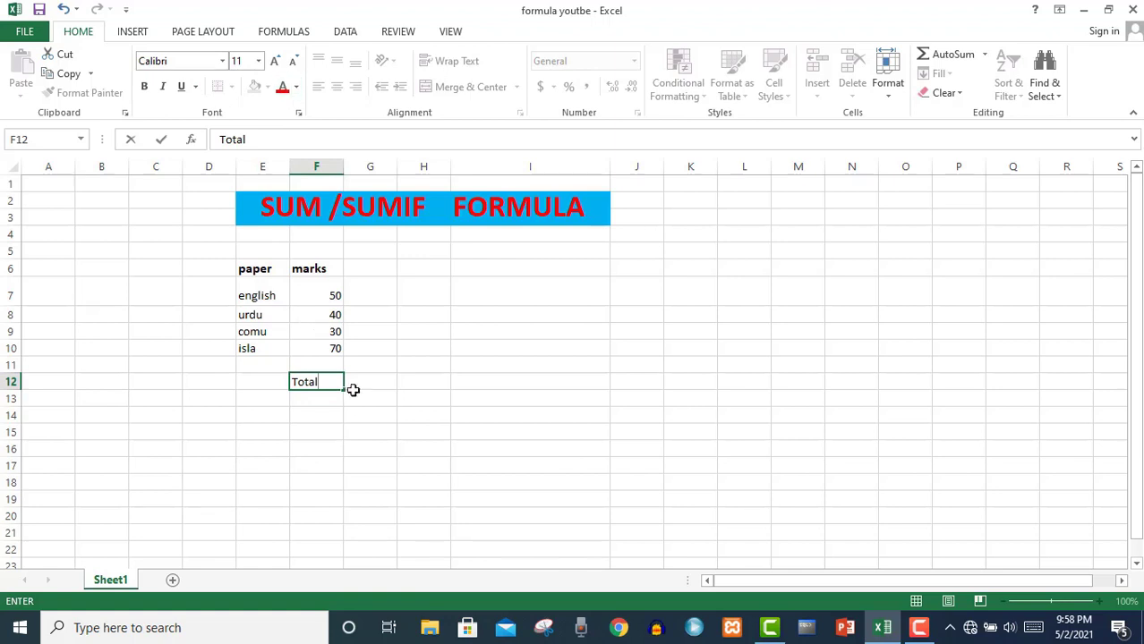
Give cells F12:G12 a red font colour and a light blue fill
{"action": "left_click_drag", "start_coordinate": [362, 388], "coordinate": [308, 387]}
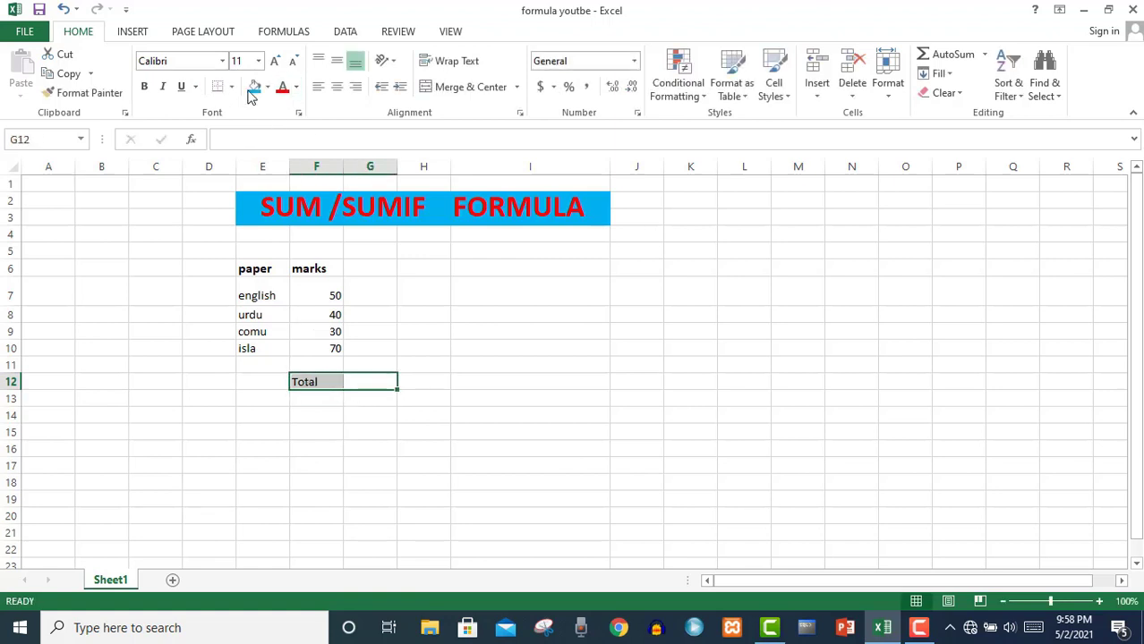
{"action": "left_click", "coordinate": [296, 87]}
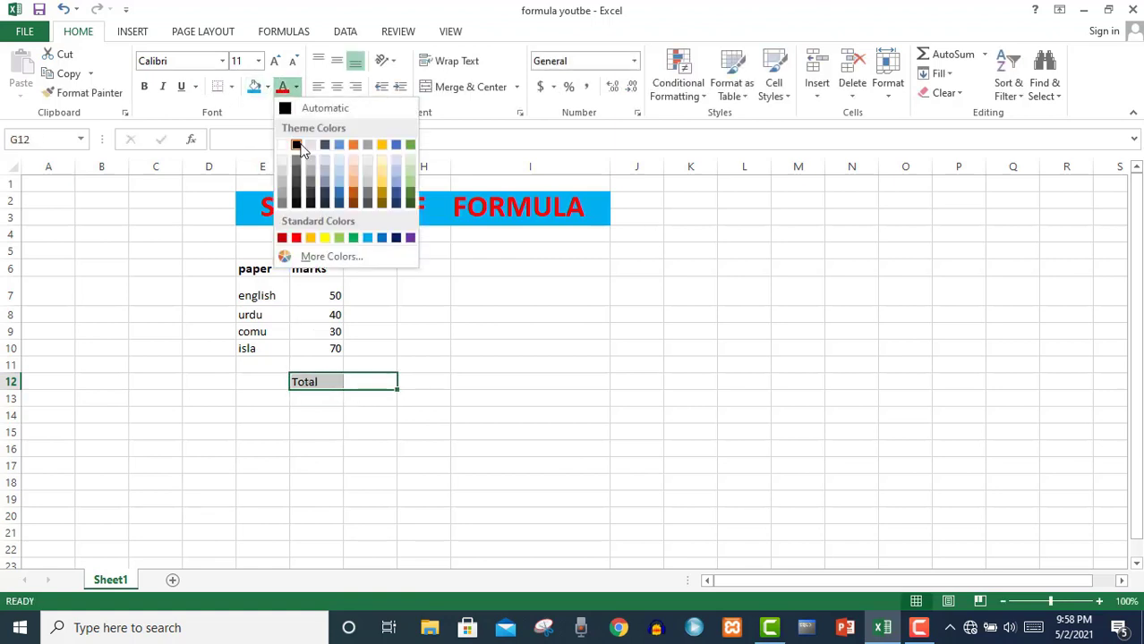
{"action": "left_click", "coordinate": [297, 237]}
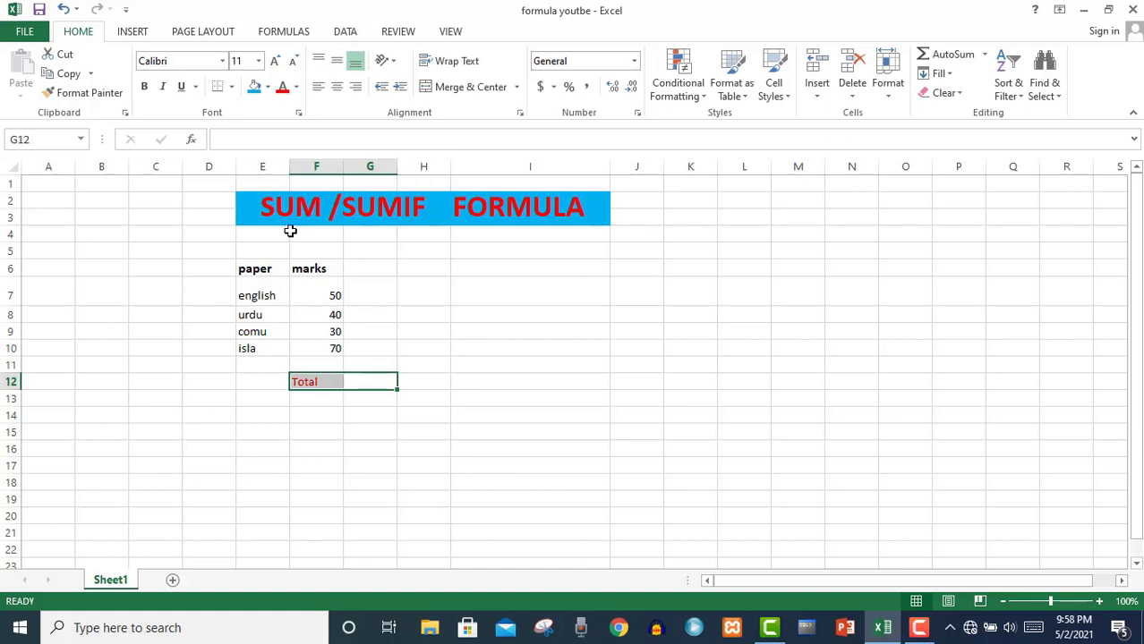
{"action": "left_click", "coordinate": [267, 87]}
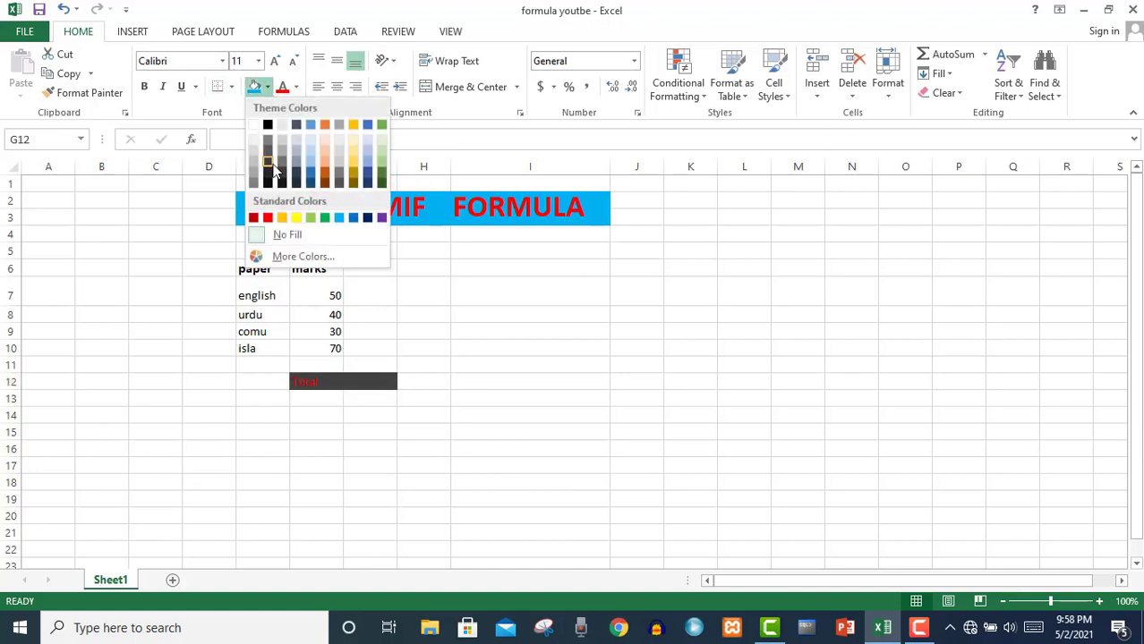
{"action": "left_click", "coordinate": [336, 218]}
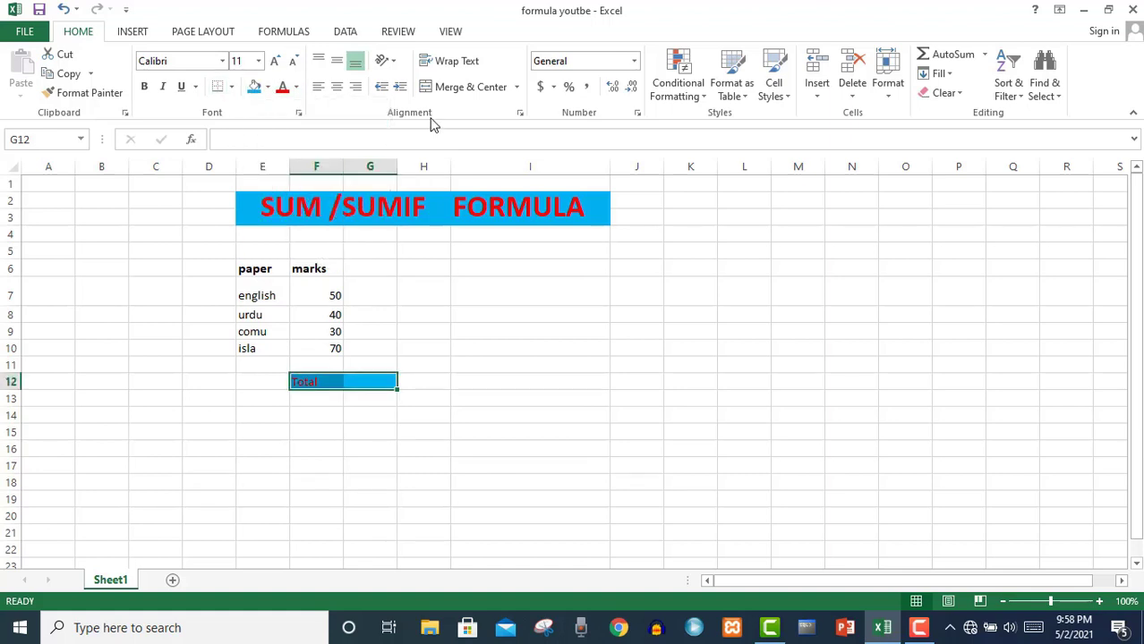
Merge and center the Total label across F12:G12 and set its font size to 22
{"action": "left_click", "coordinate": [459, 88]}
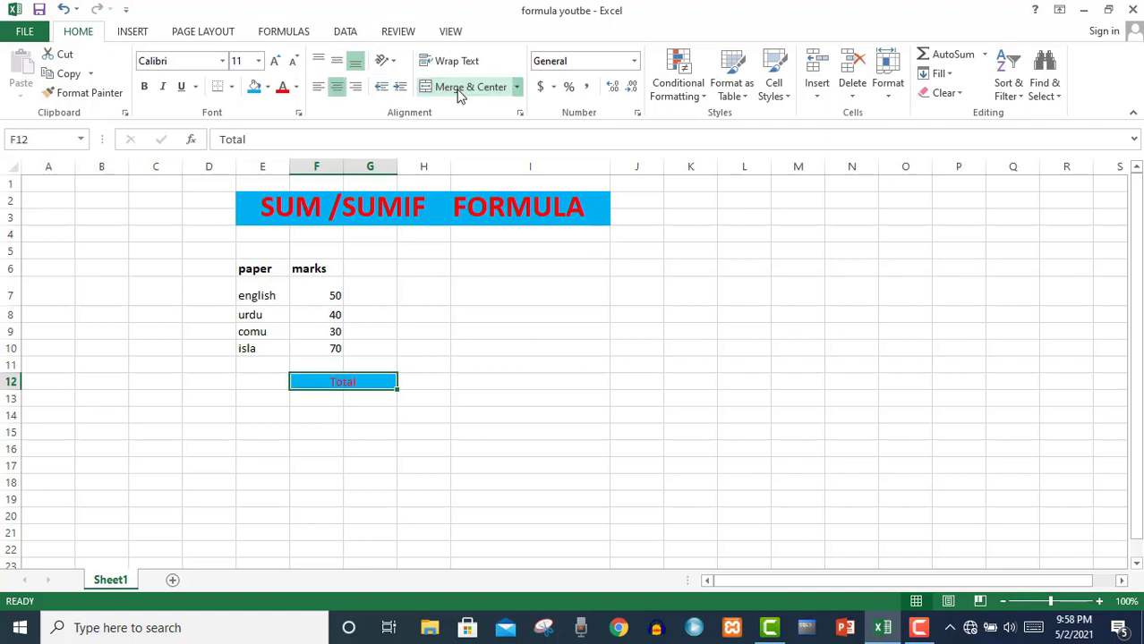
{"action": "left_click", "coordinate": [259, 61]}
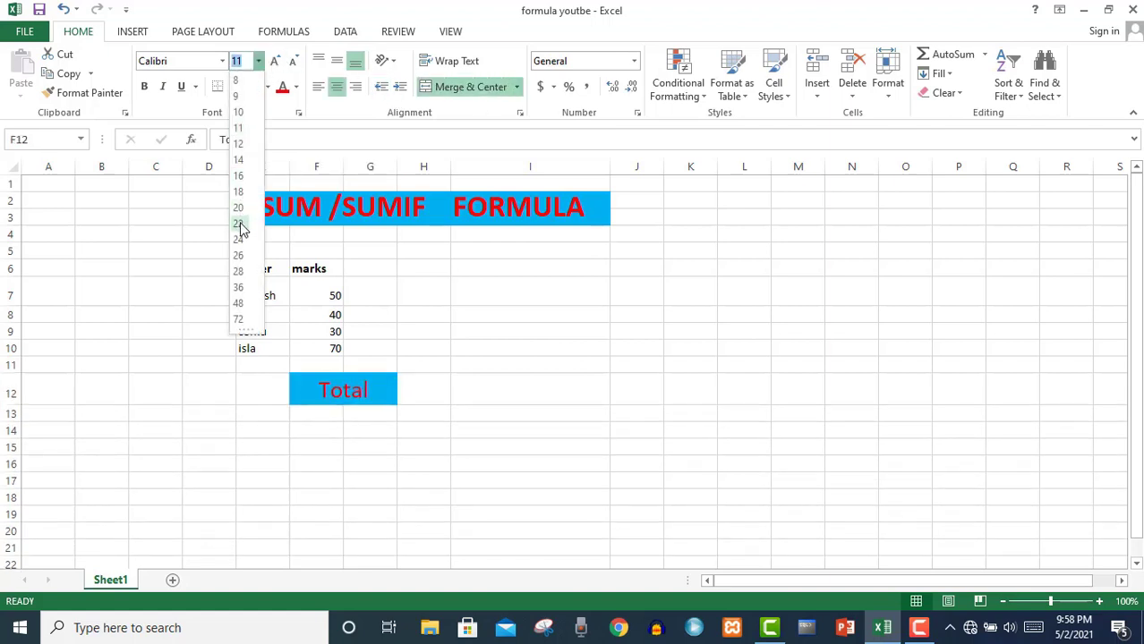
{"action": "left_click", "coordinate": [238, 208]}
{"action": "left_click", "coordinate": [418, 347]}
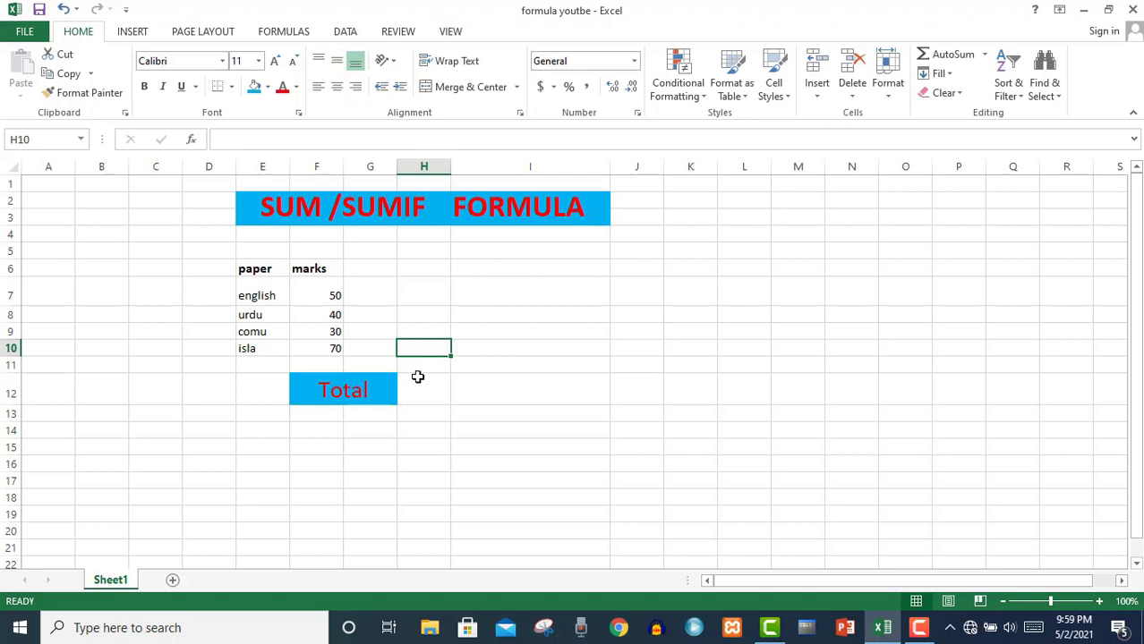
Add up the marks in F7:F10 with the AutoSum Sum function
{"action": "left_click", "coordinate": [308, 292]}
{"action": "left_click_drag", "start_coordinate": [320, 305], "coordinate": [331, 352]}
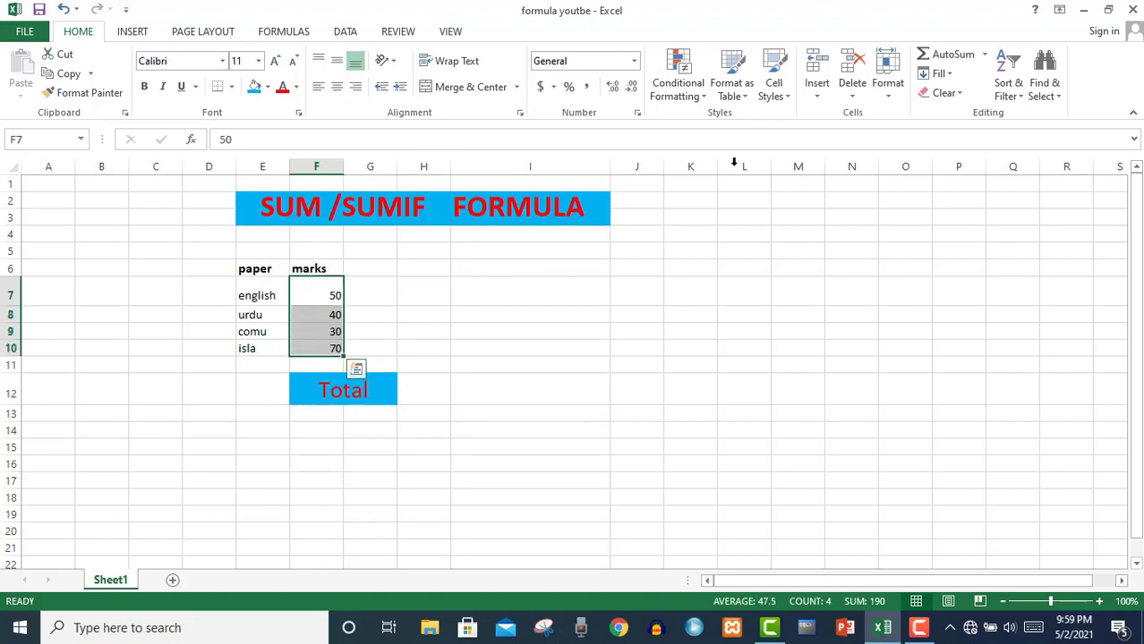
{"action": "left_click", "coordinate": [984, 55]}
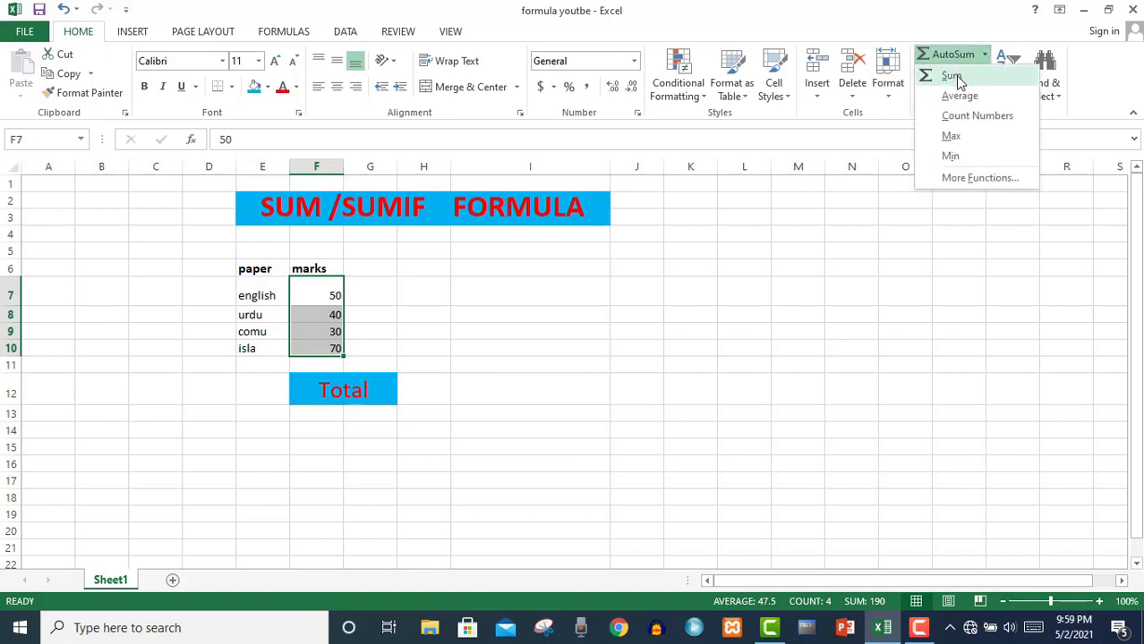
{"action": "left_click", "coordinate": [955, 78]}
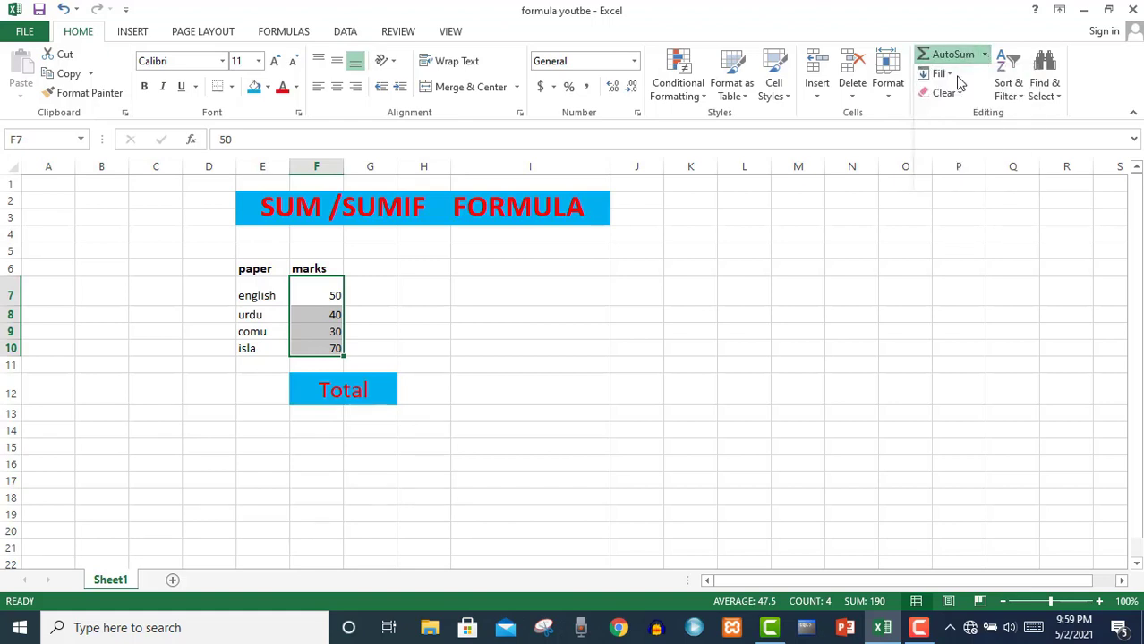
{"action": "left_click", "coordinate": [418, 352]}
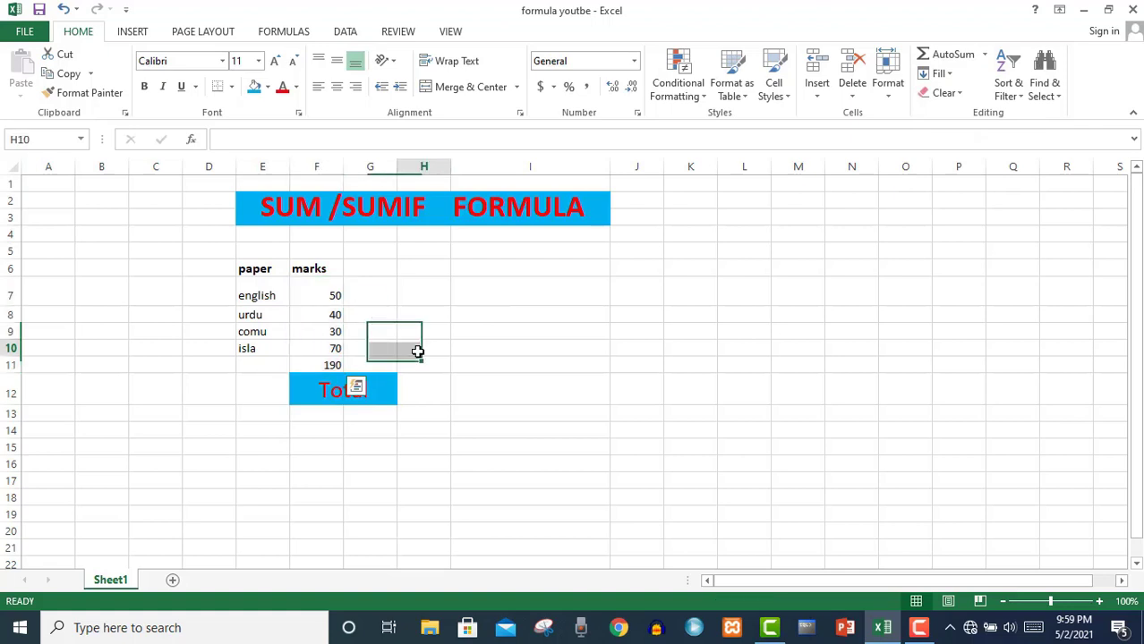
Clear the SUM formula from F11, directly below the marks
{"action": "left_click", "coordinate": [331, 369]}
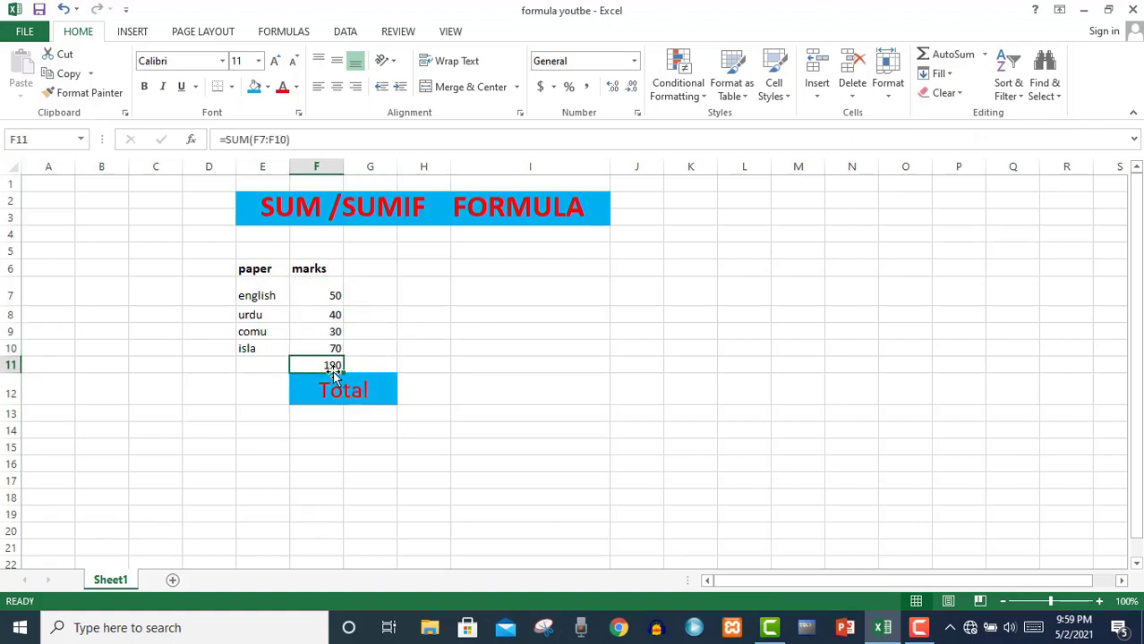
{"action": "double_click", "coordinate": [332, 371]}
{"action": "left_click", "coordinate": [424, 396]}
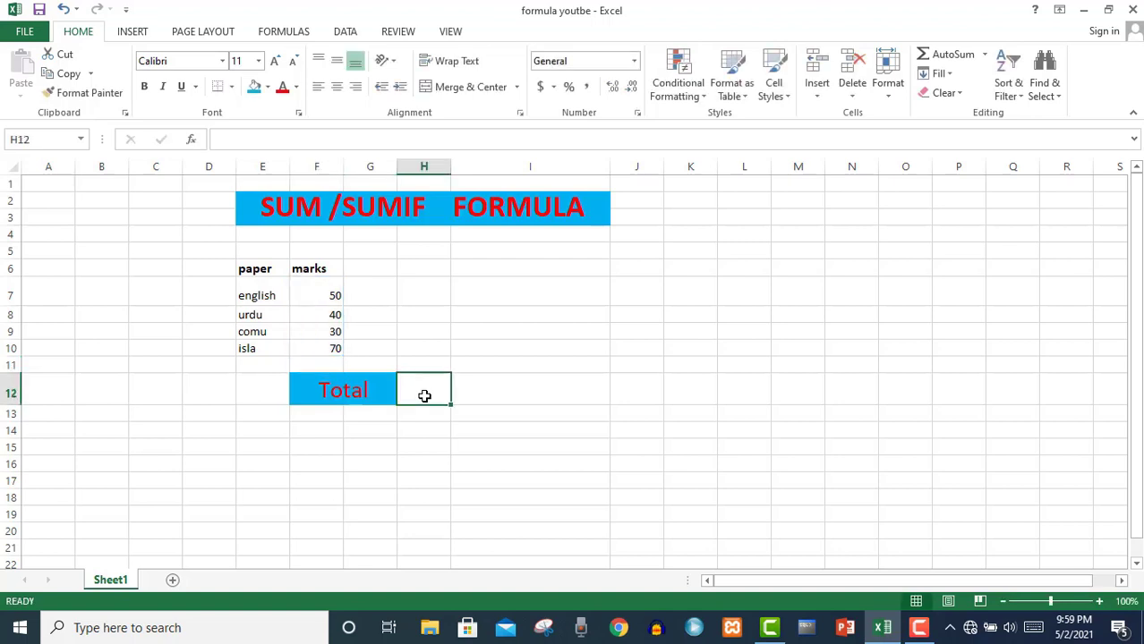
Enter the formula =SUM(F7:F10) in cell H12, beside the Total label, to add up the marks
{"action": "left_click", "coordinate": [332, 143]}
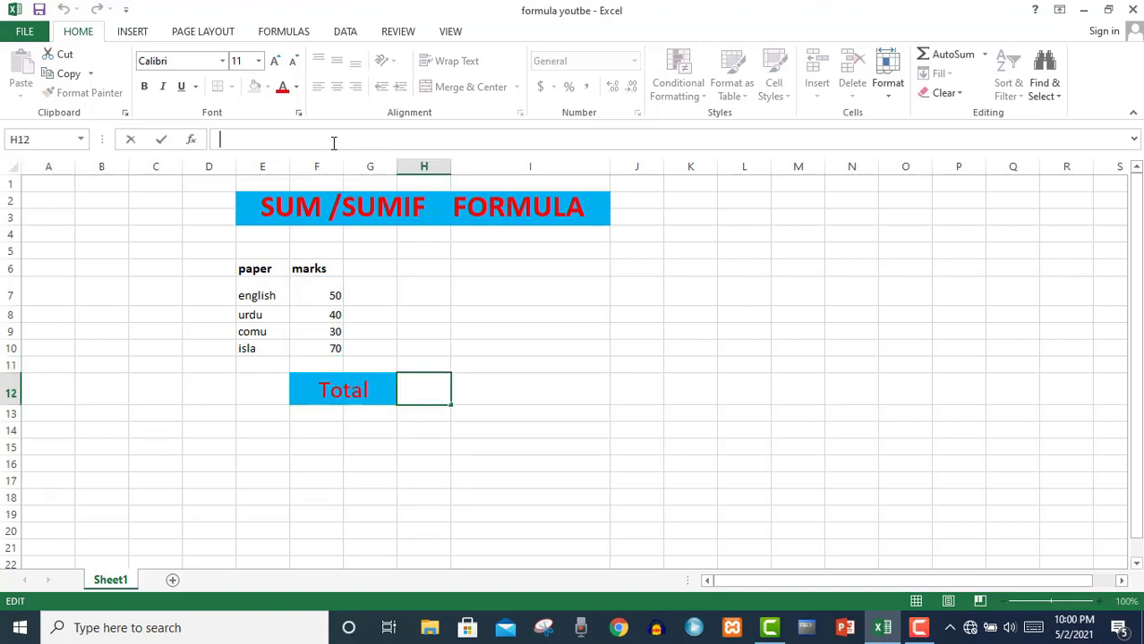
{"action": "type", "text": "=sum"}
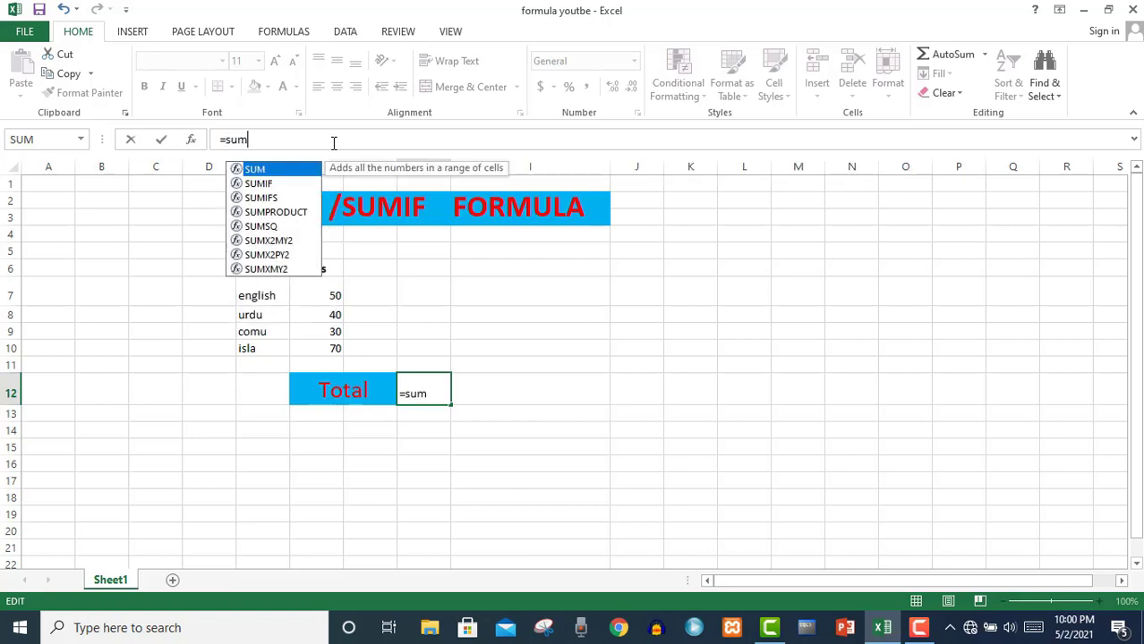
{"action": "key", "text": "Tab"}
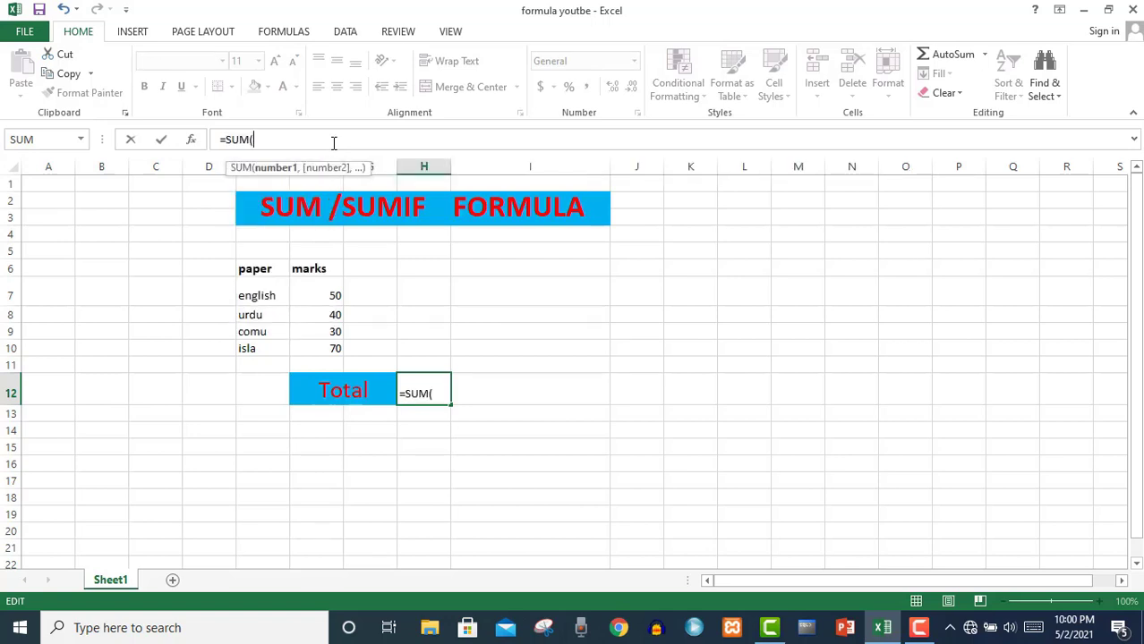
{"action": "left_click", "coordinate": [319, 290]}
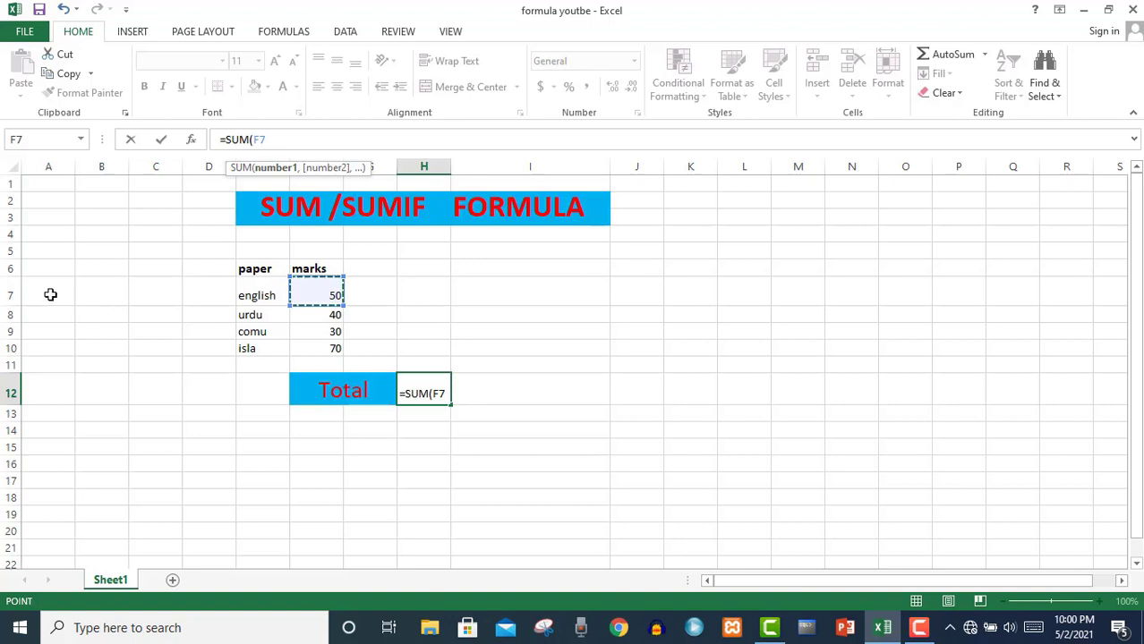
{"action": "left_click", "coordinate": [11, 294]}
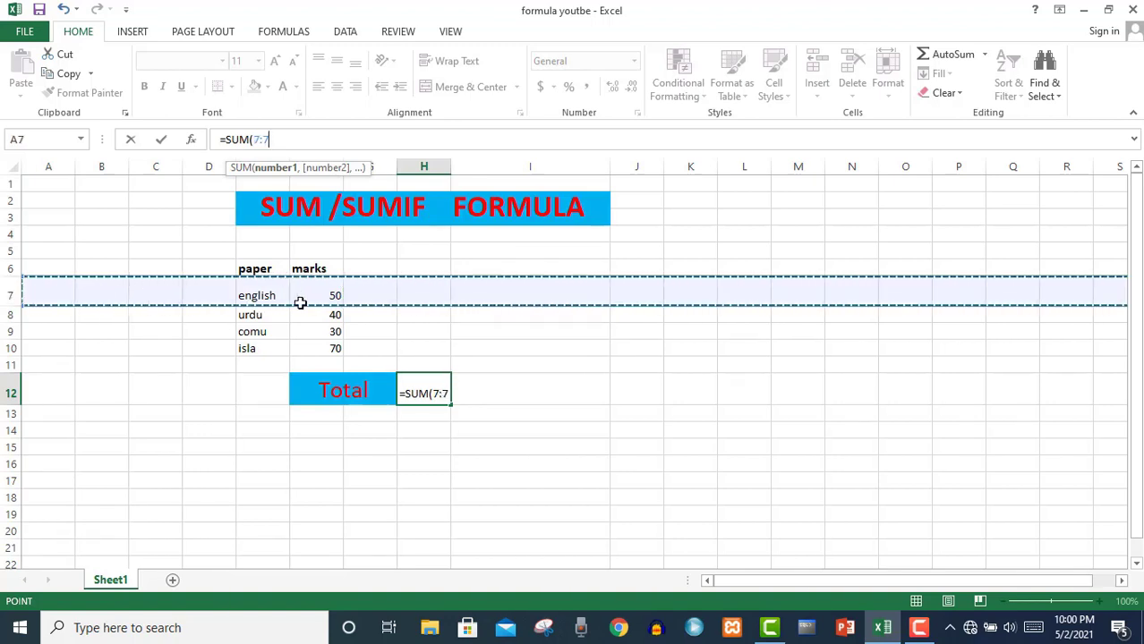
{"action": "left_click", "coordinate": [280, 139]}
{"action": "key", "text": "BackSpace"}
{"action": "key", "text": "BackSpace"}
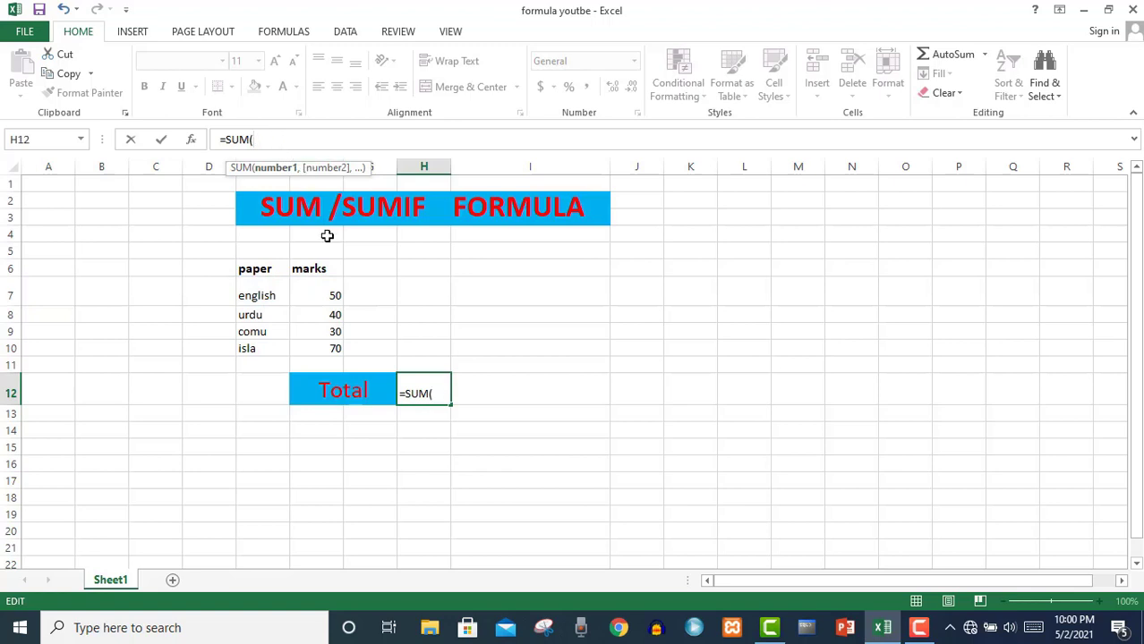
{"action": "left_click", "coordinate": [330, 295]}
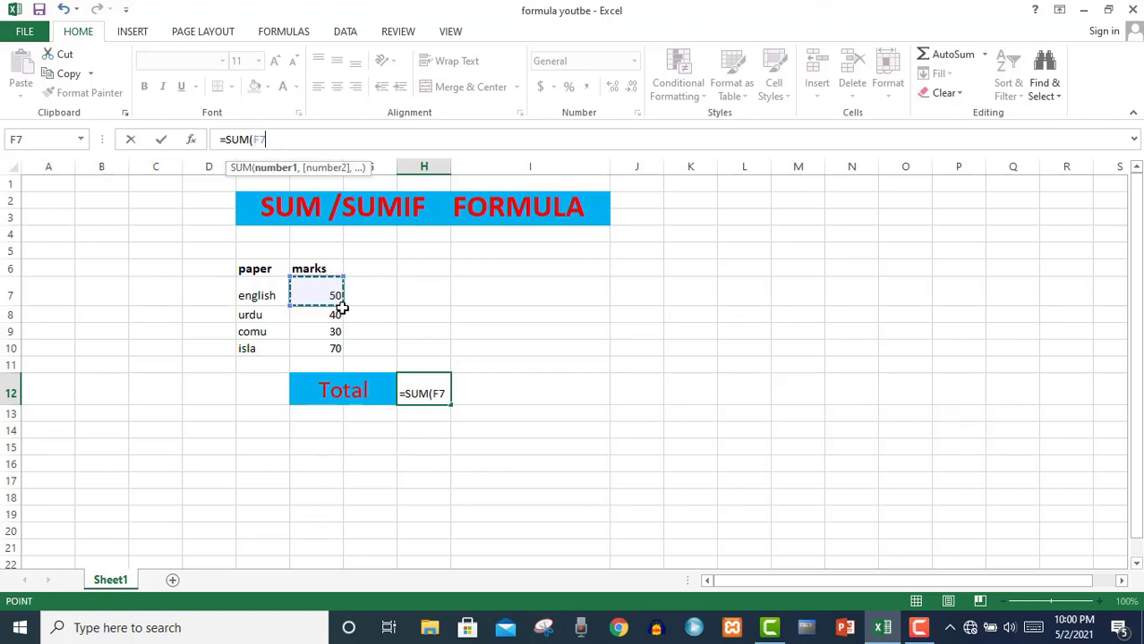
{"action": "left_click_drag", "start_coordinate": [337, 305], "coordinate": [346, 350]}
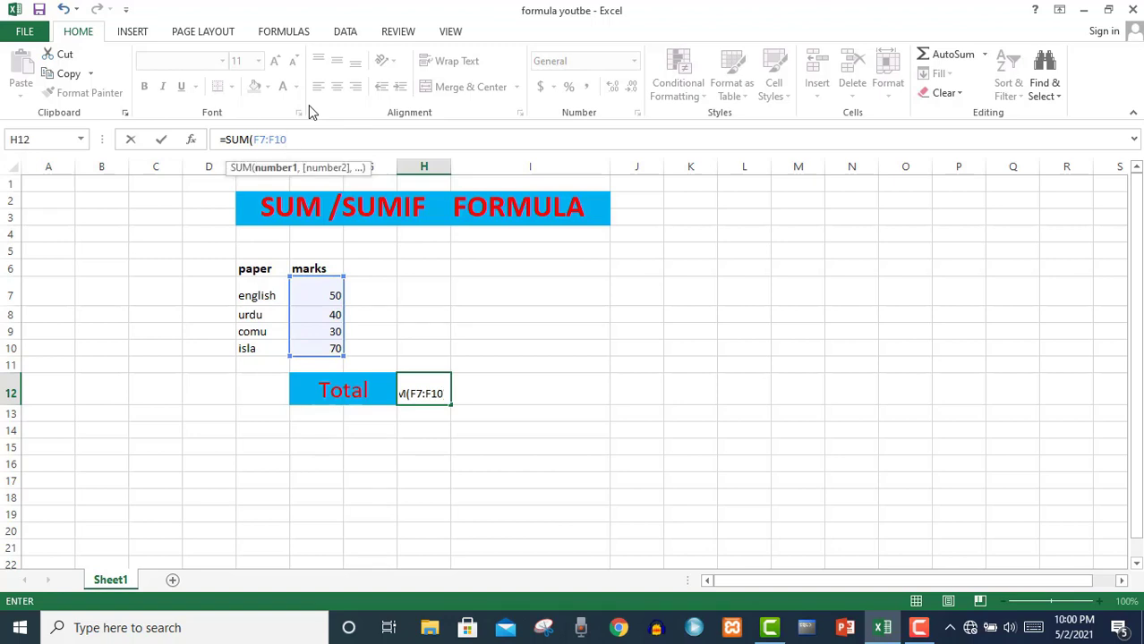
{"action": "type", "text": ")"}
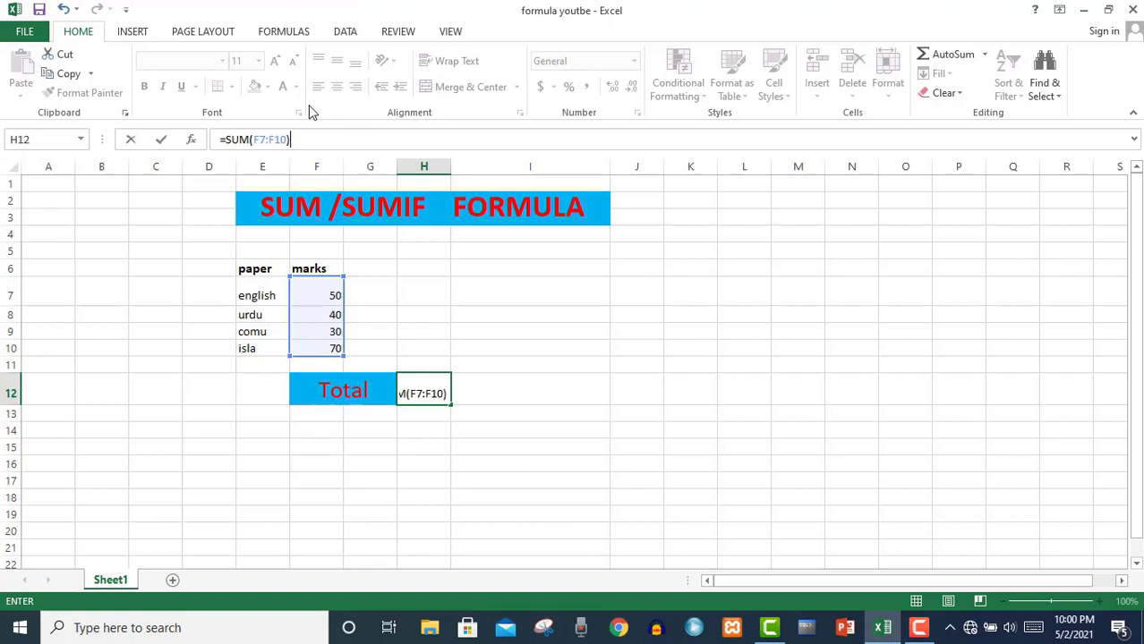
{"action": "key", "text": "Return"}
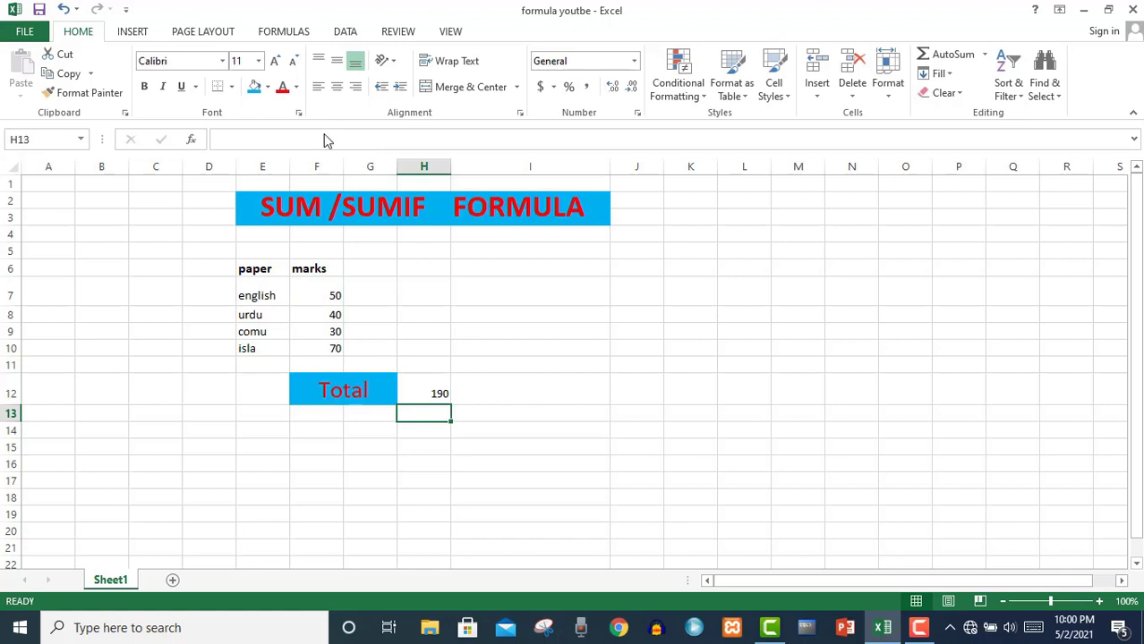
Increase the font size of the total in H12 to 20
{"action": "left_click", "coordinate": [433, 394]}
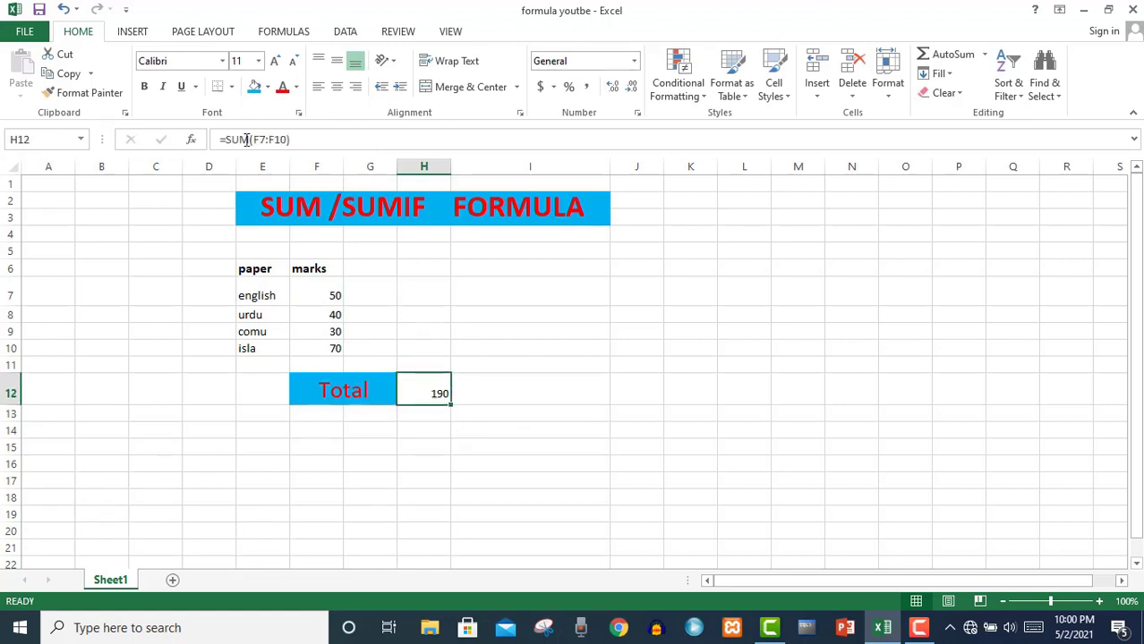
{"action": "left_click", "coordinate": [274, 62]}
{"action": "left_click", "coordinate": [274, 62]}
{"action": "left_click", "coordinate": [274, 62]}
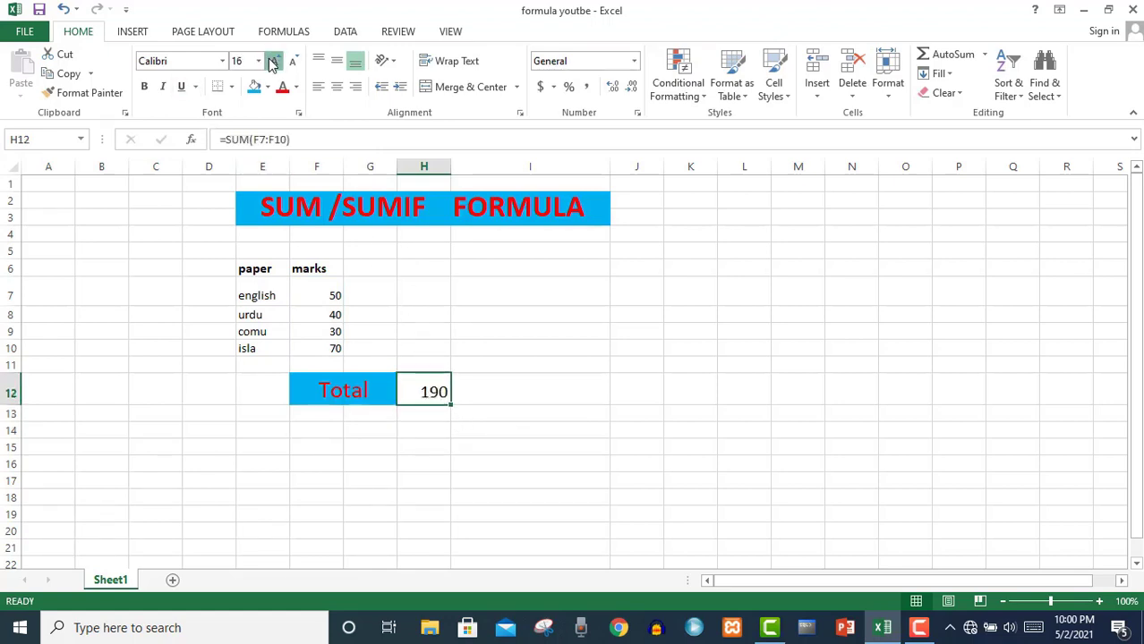
{"action": "left_click", "coordinate": [274, 62]}
{"action": "left_click", "coordinate": [274, 61]}
{"action": "left_click", "coordinate": [489, 385]}
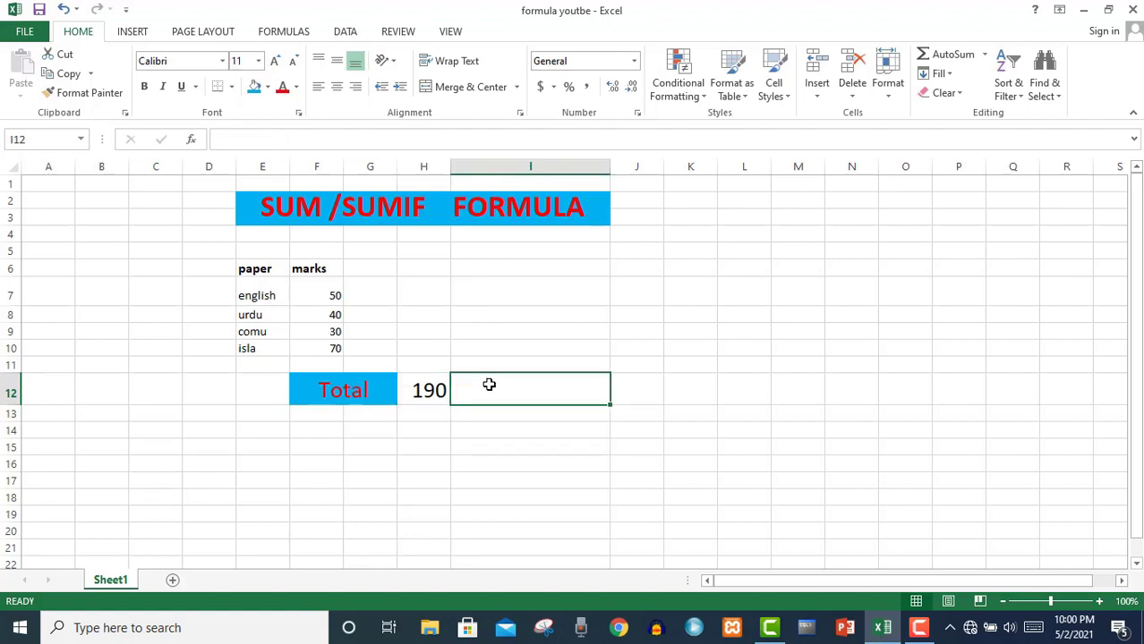
Examine the SUM formula in H12 and the rows and column of marks that its range refers to
{"action": "left_click", "coordinate": [321, 293]}
{"action": "left_click", "coordinate": [429, 395]}
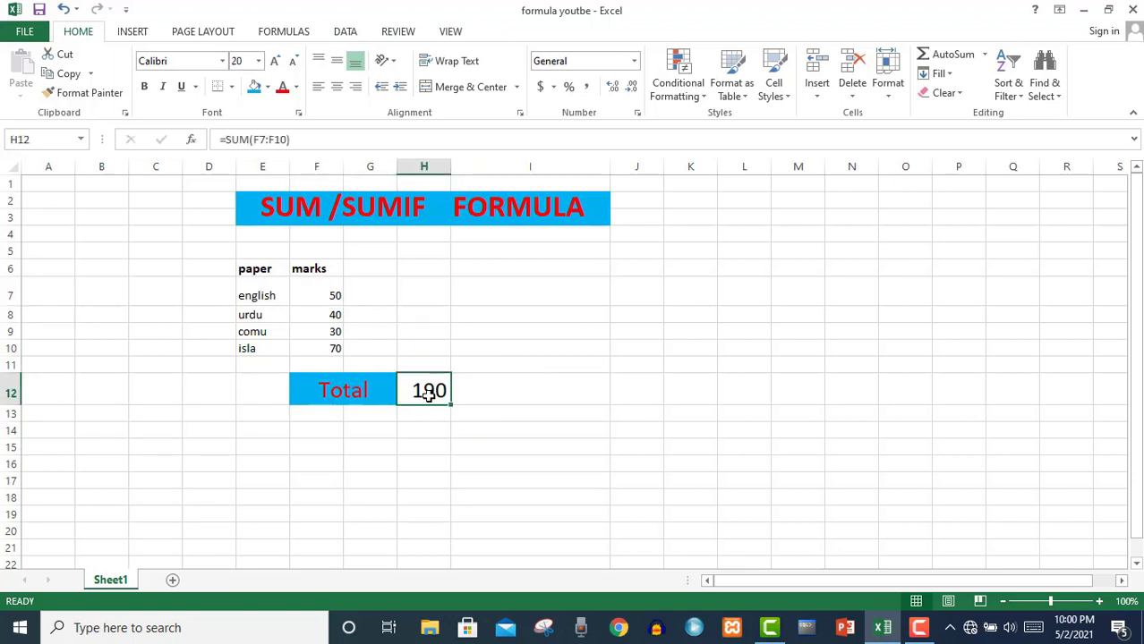
{"action": "left_click", "coordinate": [250, 140]}
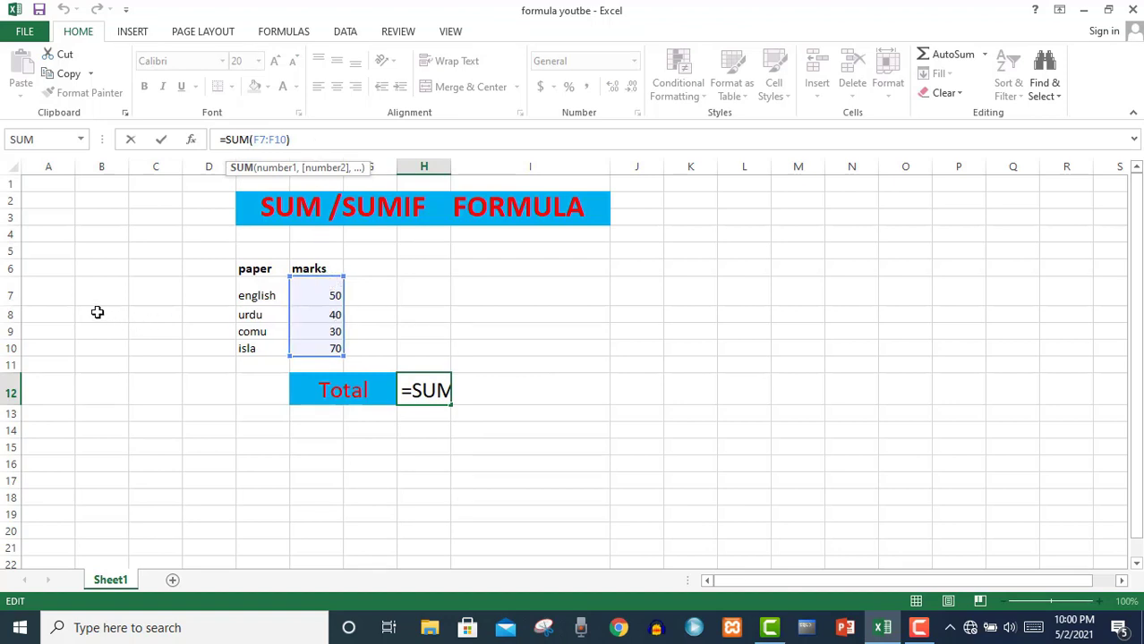
{"action": "left_click", "coordinate": [10, 292]}
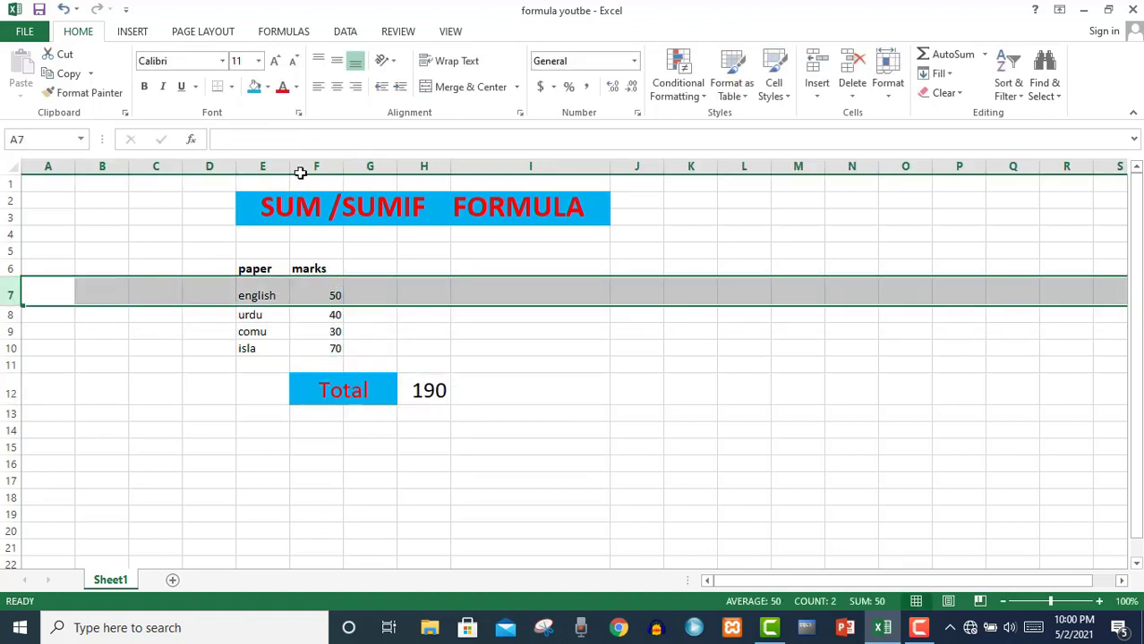
{"action": "left_click", "coordinate": [428, 391]}
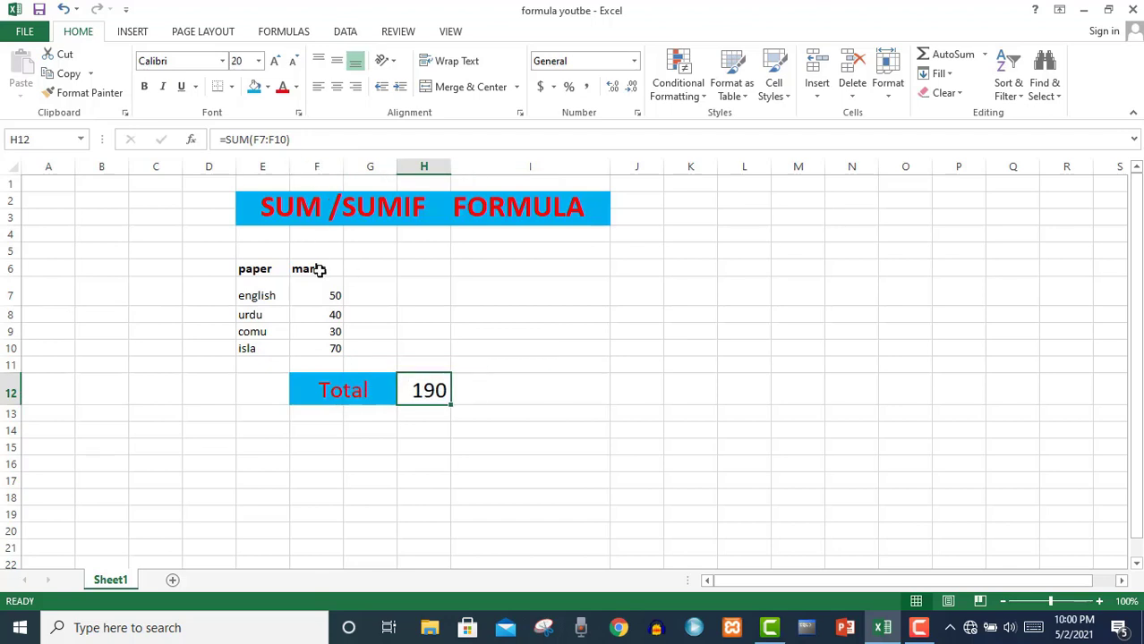
{"action": "left_click_drag", "start_coordinate": [7, 349], "coordinate": [324, 299]}
{"action": "left_click", "coordinate": [483, 388]}
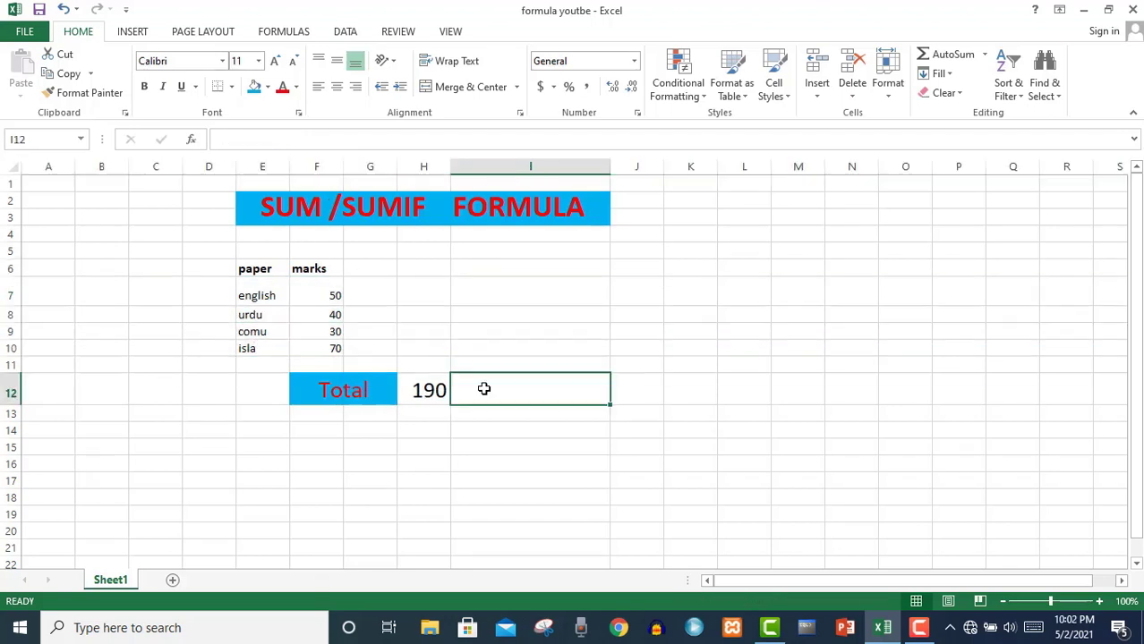
Enter the formula =SUMIF(F7:F10,"30") in cell J12 to sum only the marks equal to 30
{"action": "left_click", "coordinate": [647, 388]}
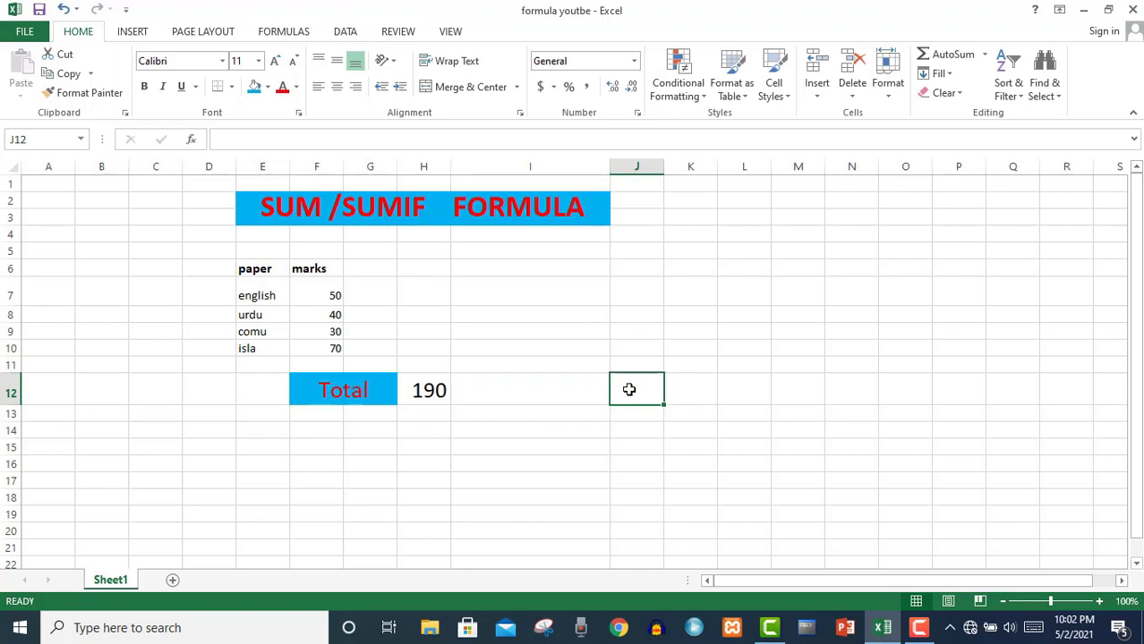
{"action": "type", "text": "="}
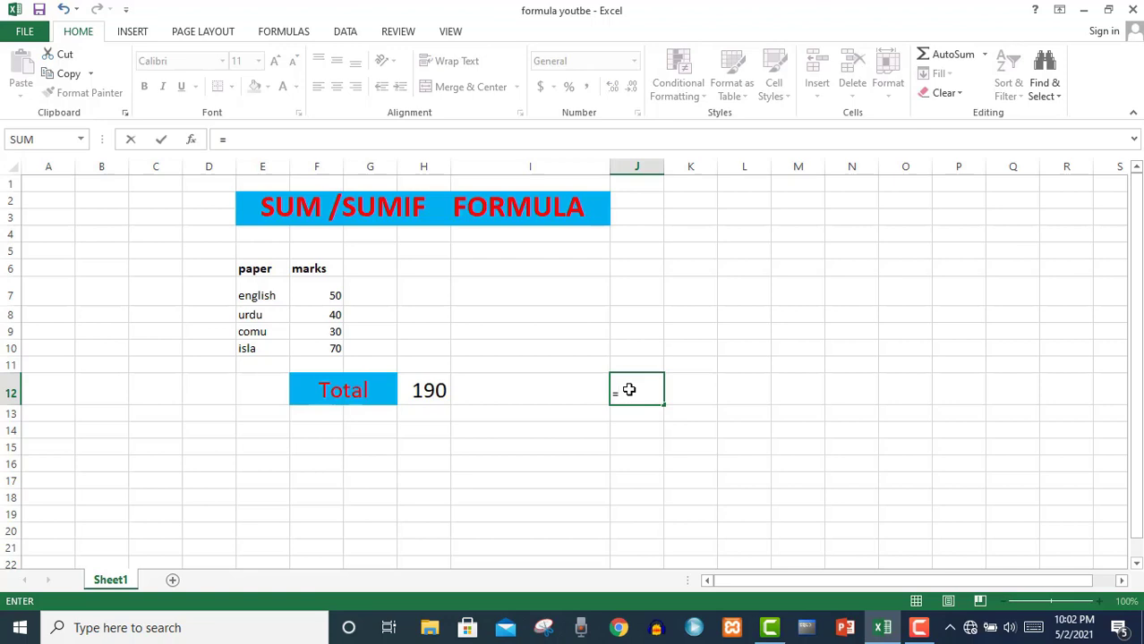
{"action": "type", "text": "sumif"}
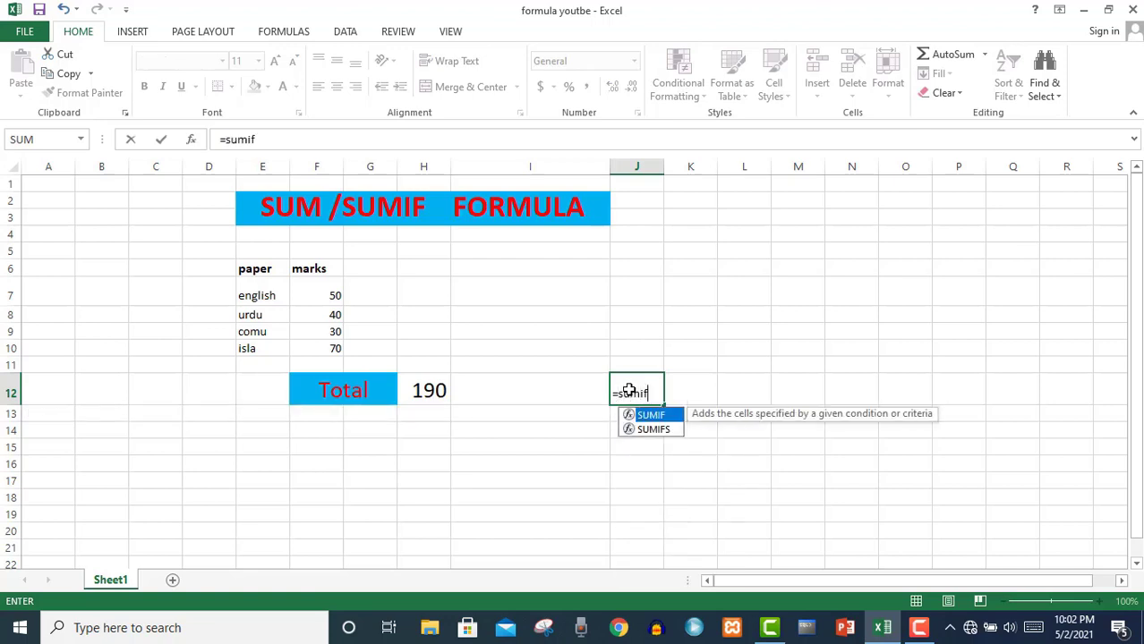
{"action": "key", "text": "Tab"}
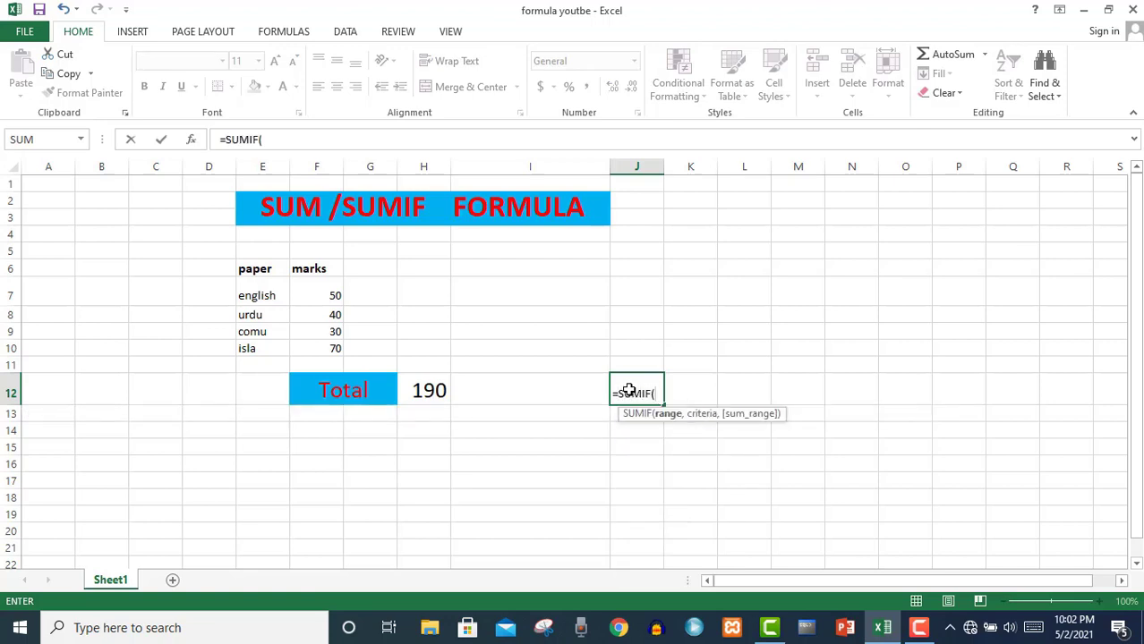
{"action": "left_click", "coordinate": [320, 298]}
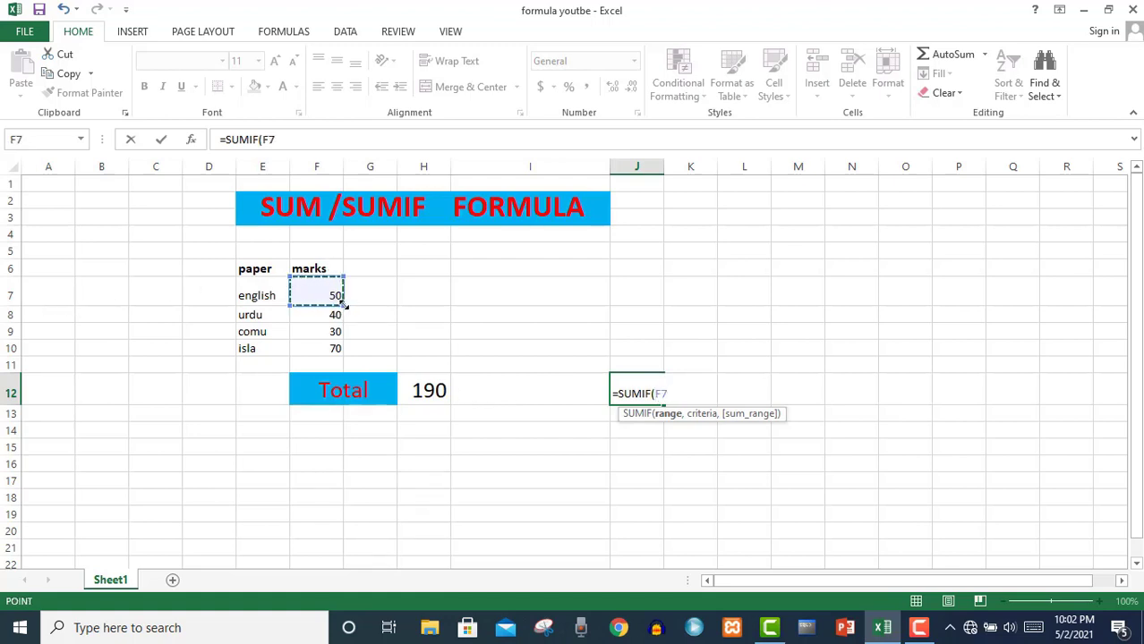
{"action": "left_click_drag", "start_coordinate": [343, 306], "coordinate": [344, 356]}
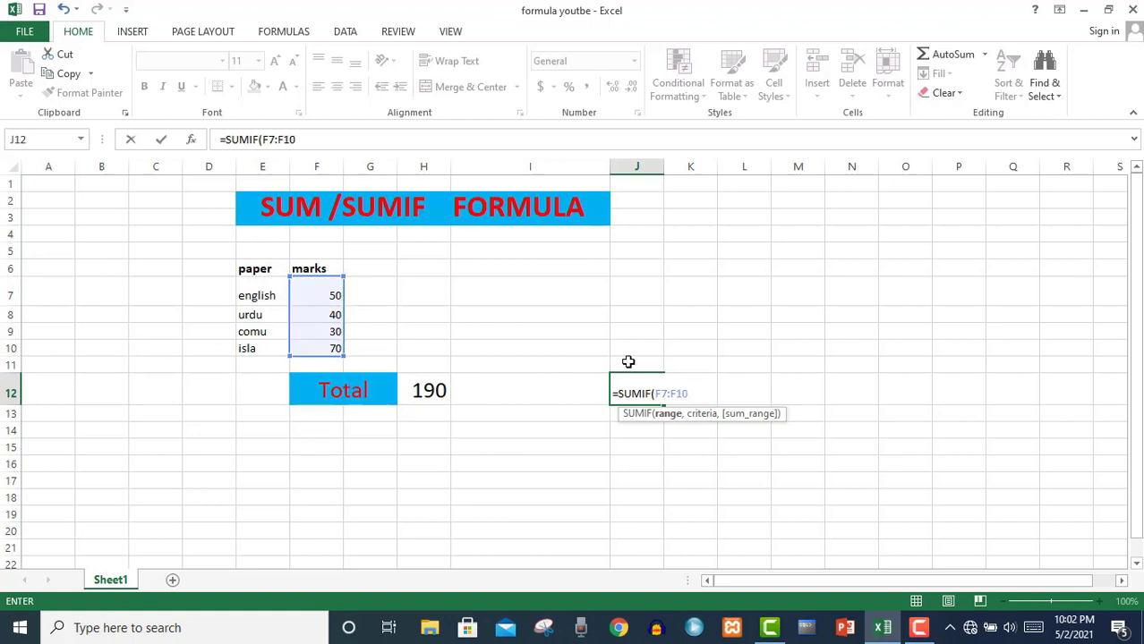
{"action": "left_click", "coordinate": [320, 139]}
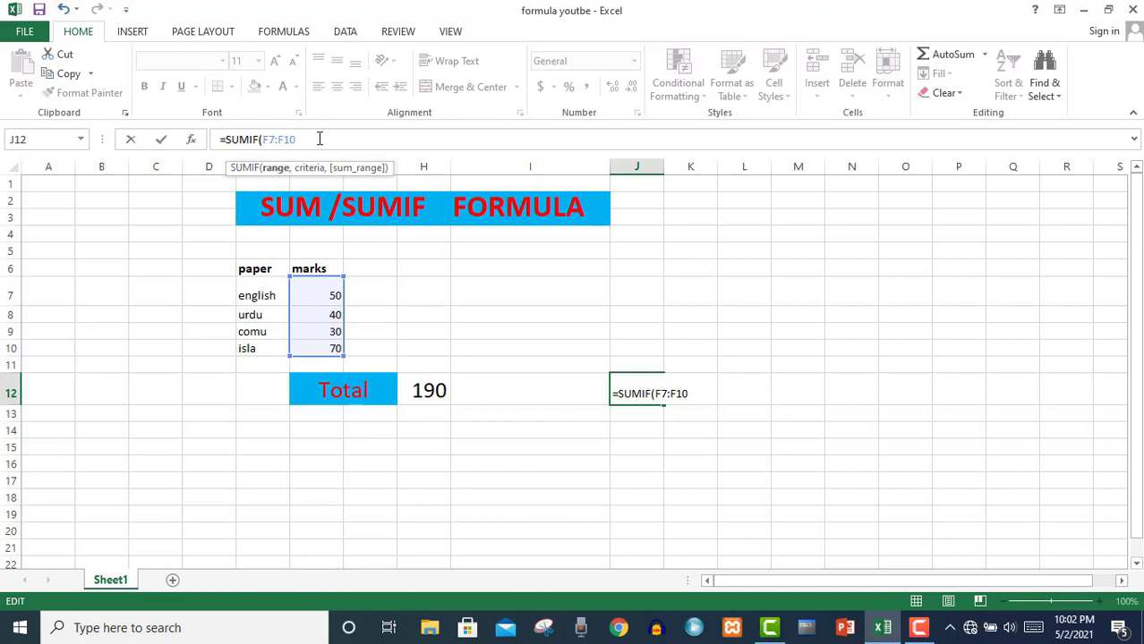
{"action": "type", "text": ","}
{"action": "type", "text": "\"30\")"}
{"action": "key", "text": "Return"}
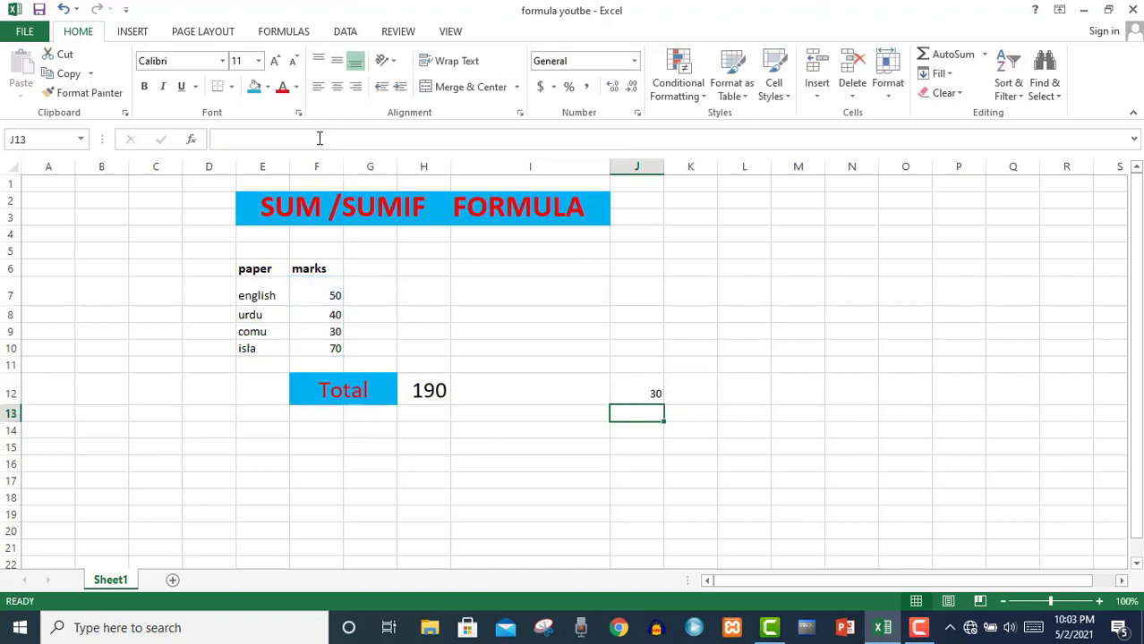
Change the criterion of the SUMIF formula in J12 to "20"
{"action": "left_click", "coordinate": [652, 394]}
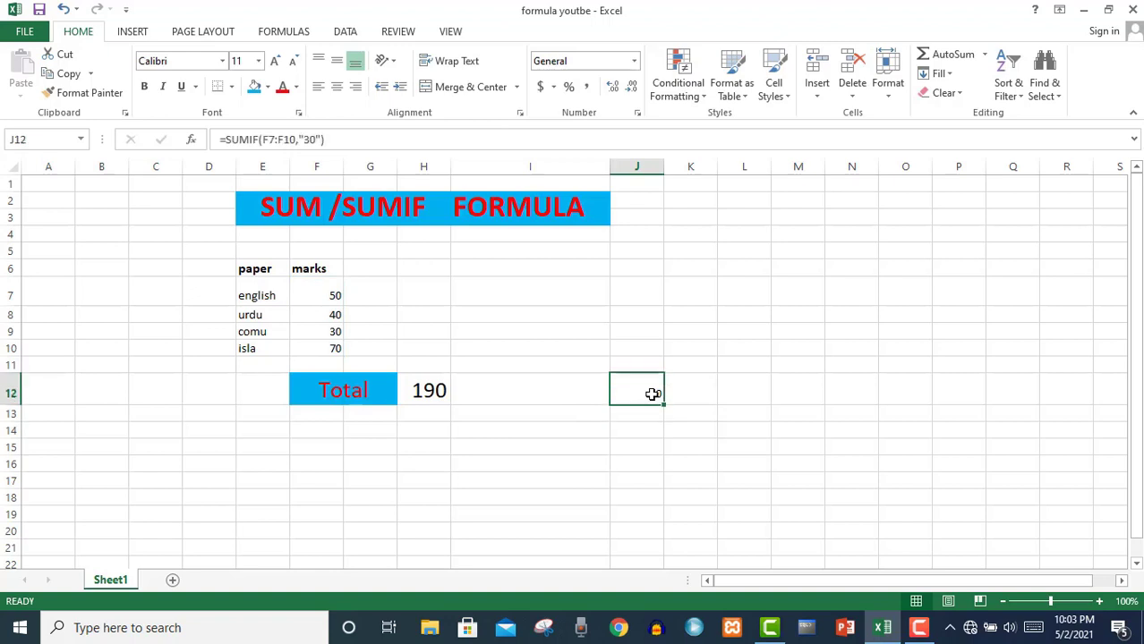
{"action": "left_click", "coordinate": [362, 143]}
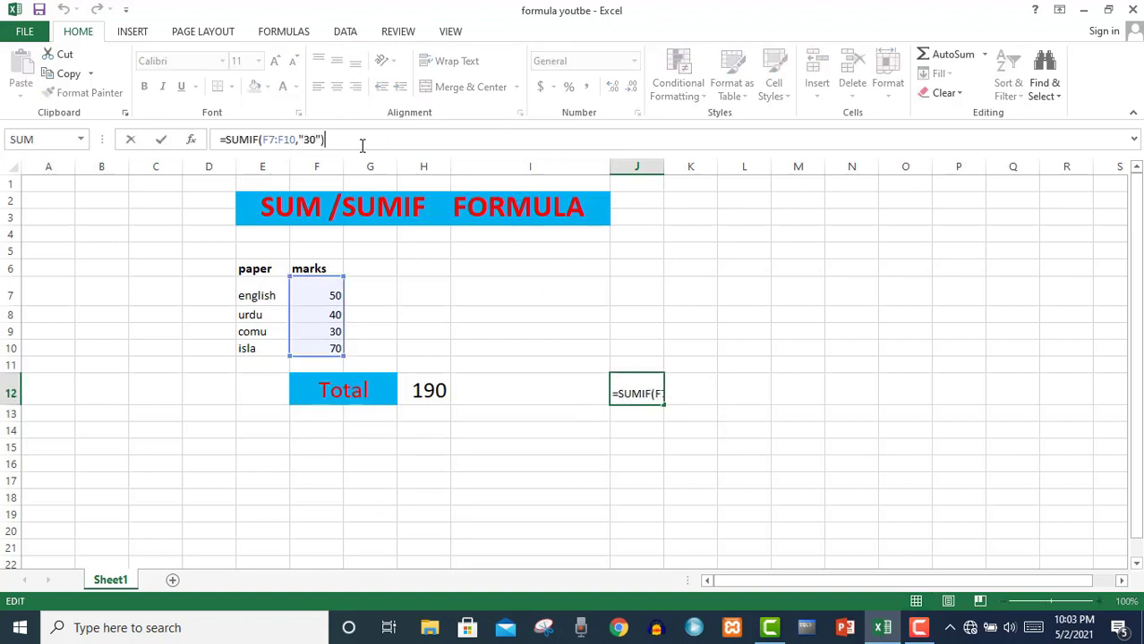
{"action": "key", "text": "Left"}
{"action": "key", "text": "Left"}
{"action": "key", "text": "Left"}
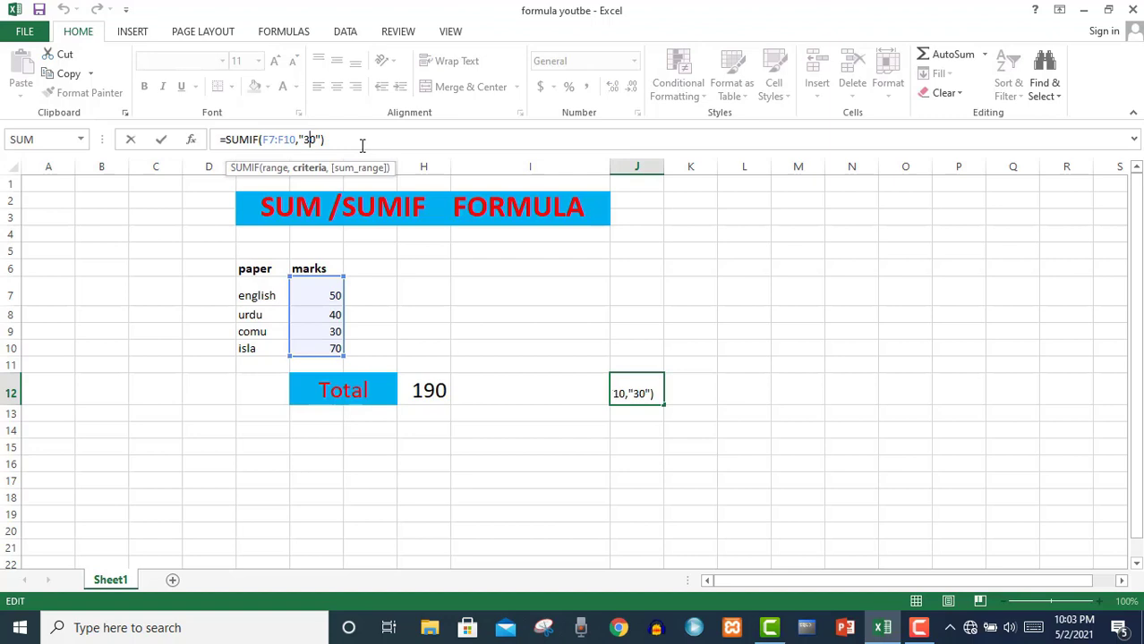
{"action": "key", "text": "BackSpace"}
{"action": "type", "text": "3"}
{"action": "key", "text": "Return"}
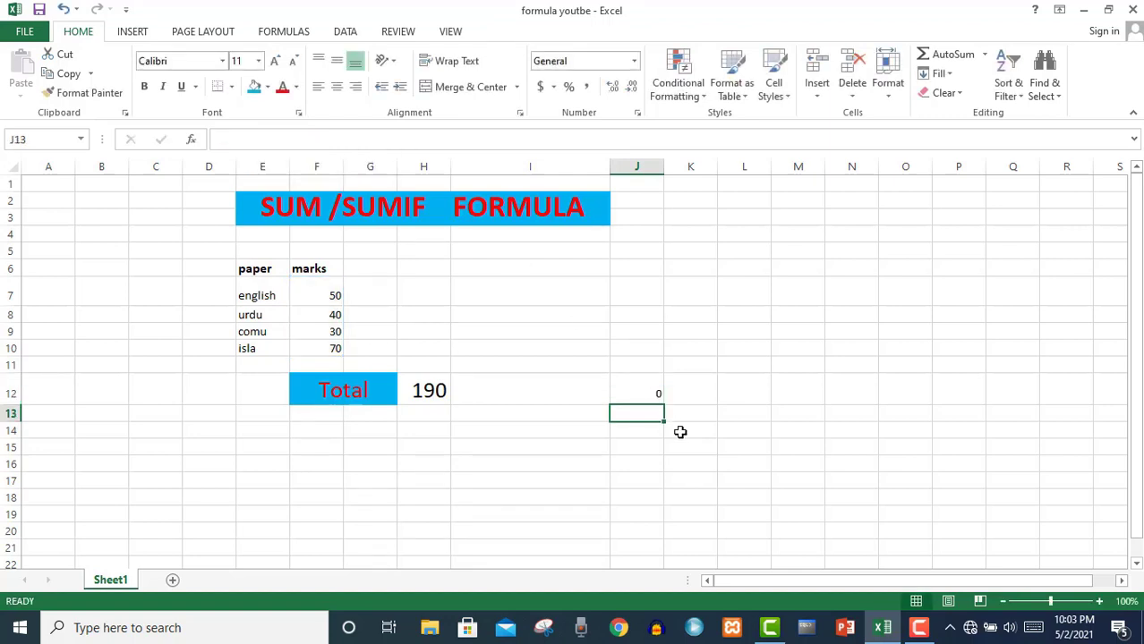
Set the SUMIF criterion in J12 to "70" so the formula reads =SUMIF(F7:F10,"70")
{"action": "left_click", "coordinate": [635, 395]}
{"action": "left_click", "coordinate": [369, 136]}
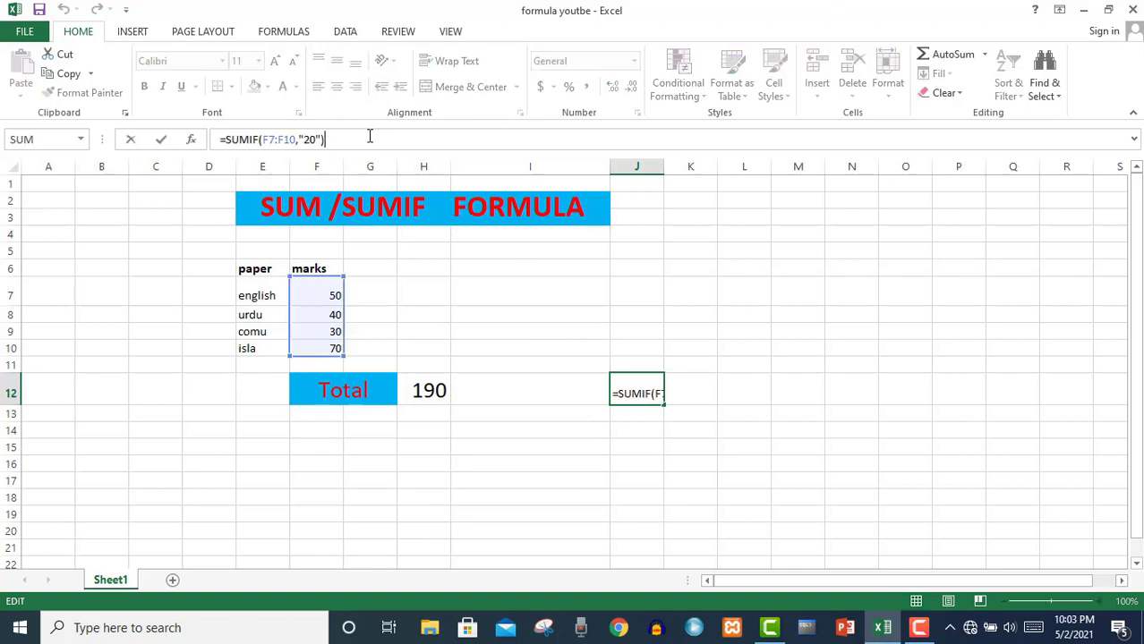
{"action": "key", "text": "Left"}
{"action": "key", "text": "Left"}
{"action": "key", "text": "Left"}
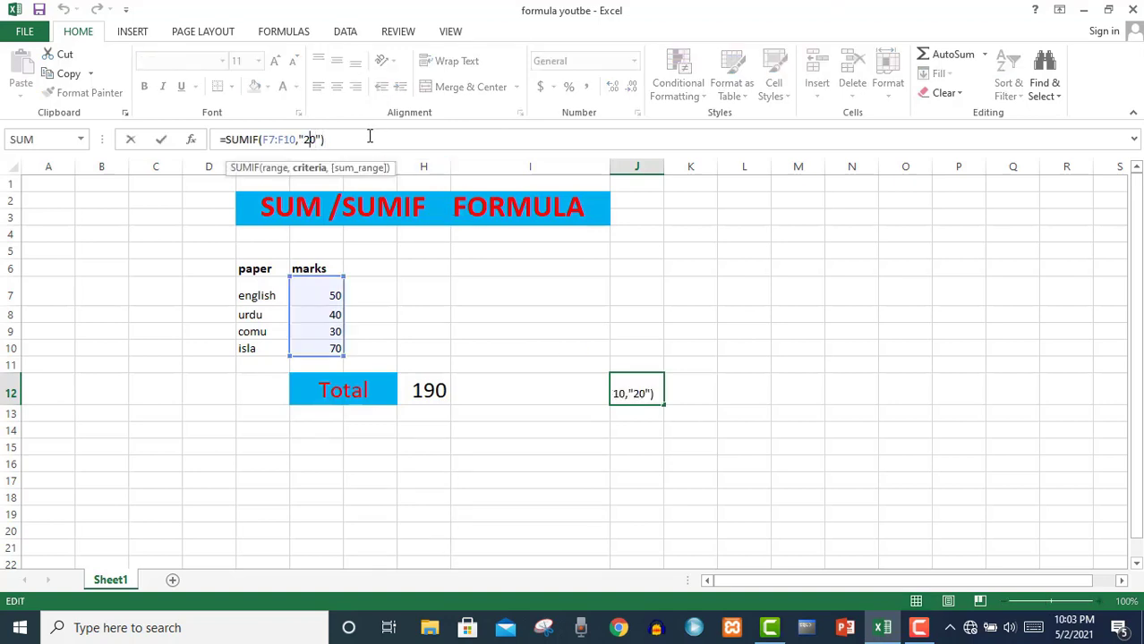
{"action": "key", "text": "BackSpace"}
{"action": "type", "text": "7"}
{"action": "key", "text": "Return"}
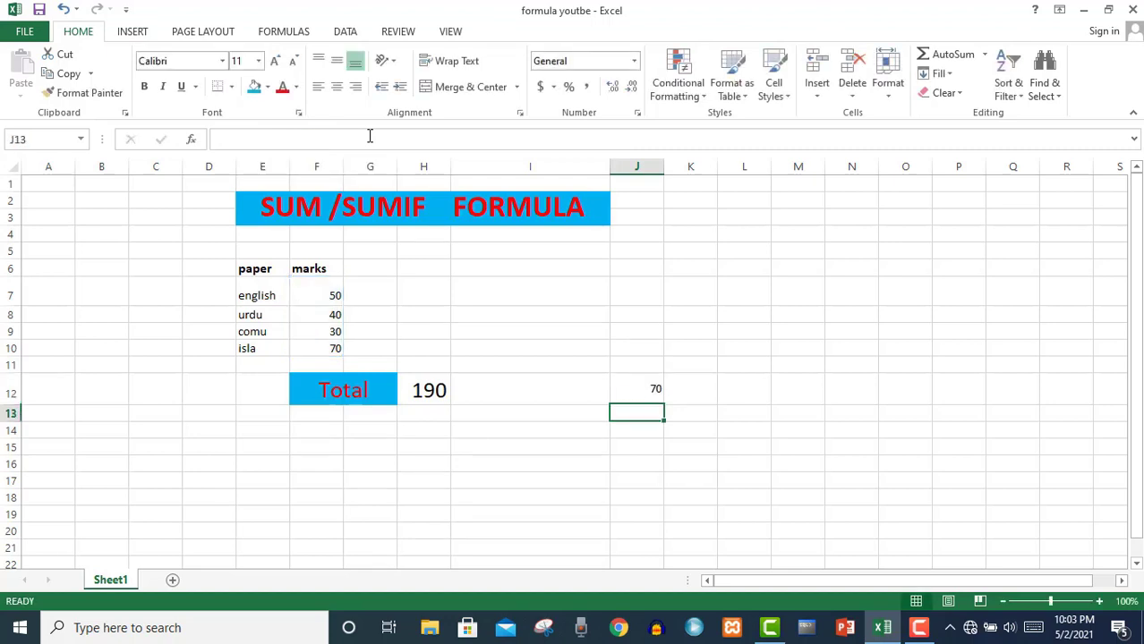
Change the SUMIF criterion in J12 to "80" and check it against the marks in column F
{"action": "left_click", "coordinate": [652, 399]}
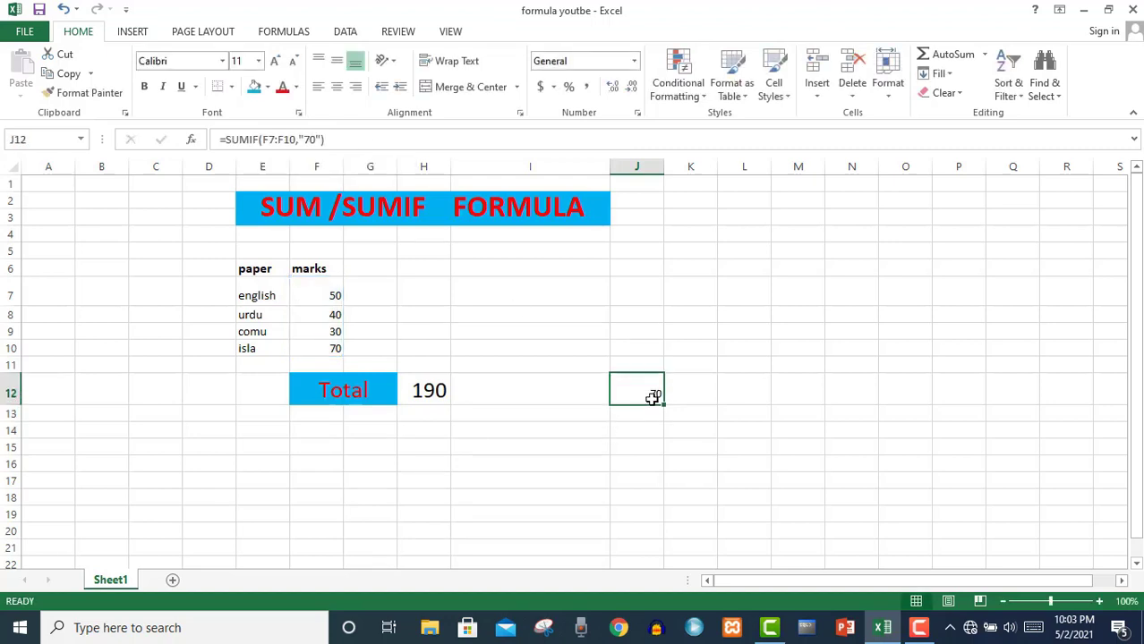
{"action": "left_click", "coordinate": [312, 141]}
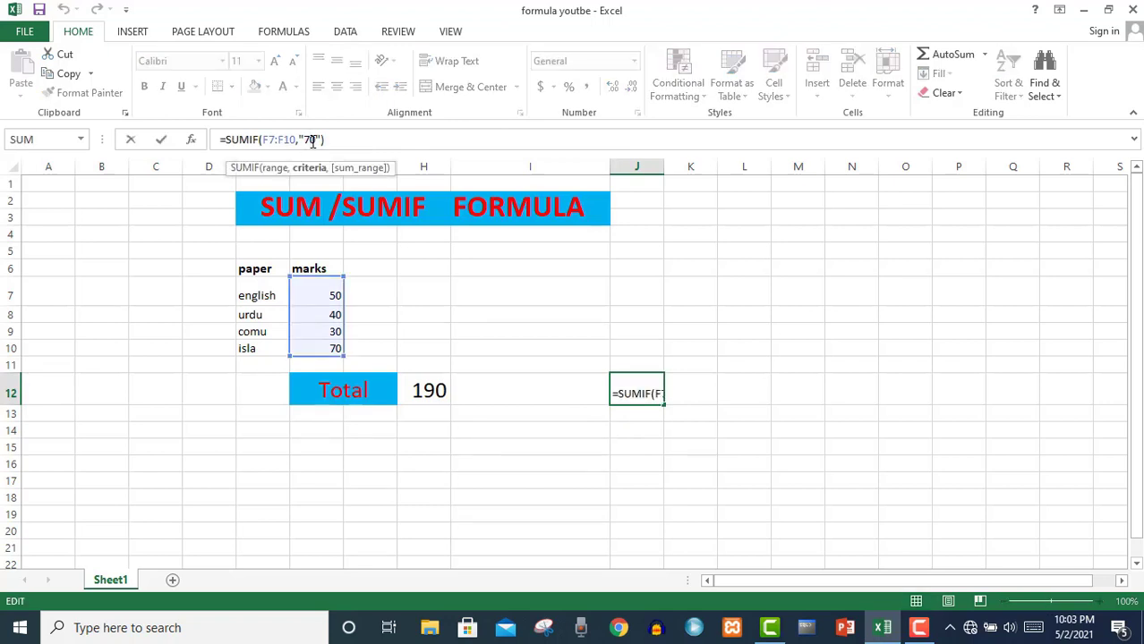
{"action": "key", "text": "BackSpace"}
{"action": "type", "text": "8"}
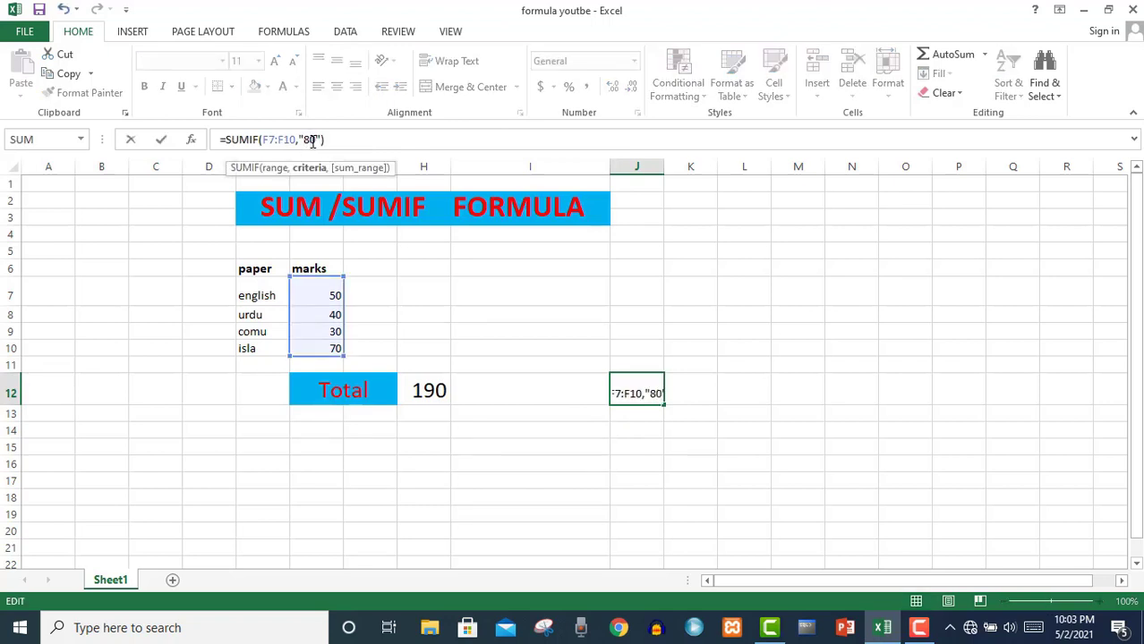
{"action": "key", "text": "Return"}
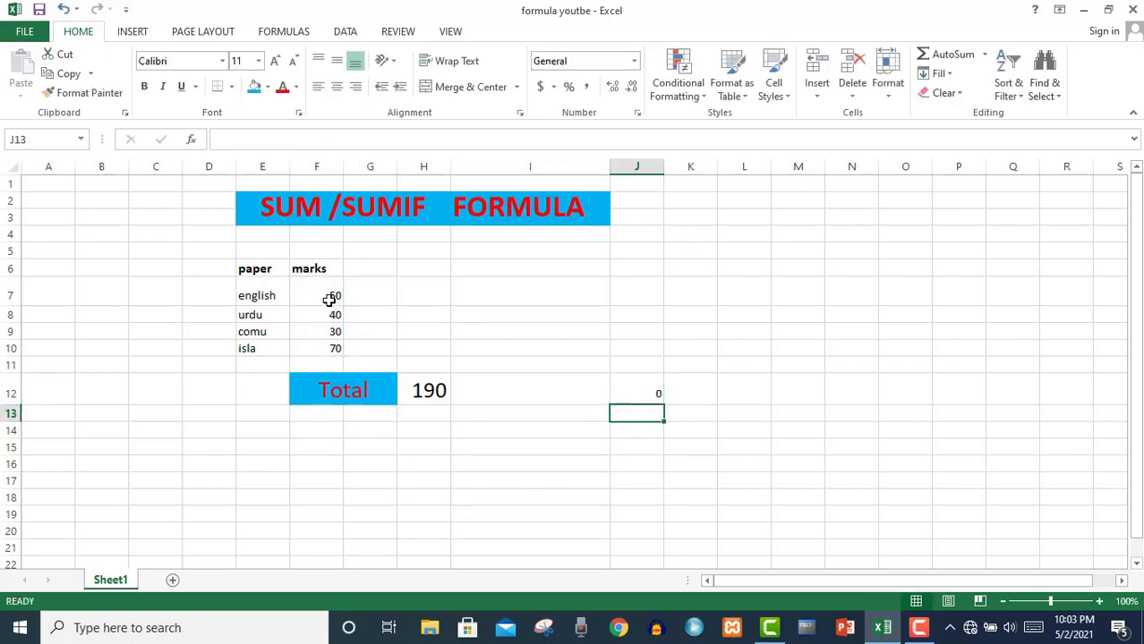
{"action": "mouse_move", "coordinate": [329, 300]}
{"action": "left_mouse_down"}
{"action": "mouse_move", "coordinate": [332, 340]}
{"action": "mouse_move", "coordinate": [320, 291]}
{"action": "mouse_move", "coordinate": [328, 315]}
{"action": "left_mouse_up"}
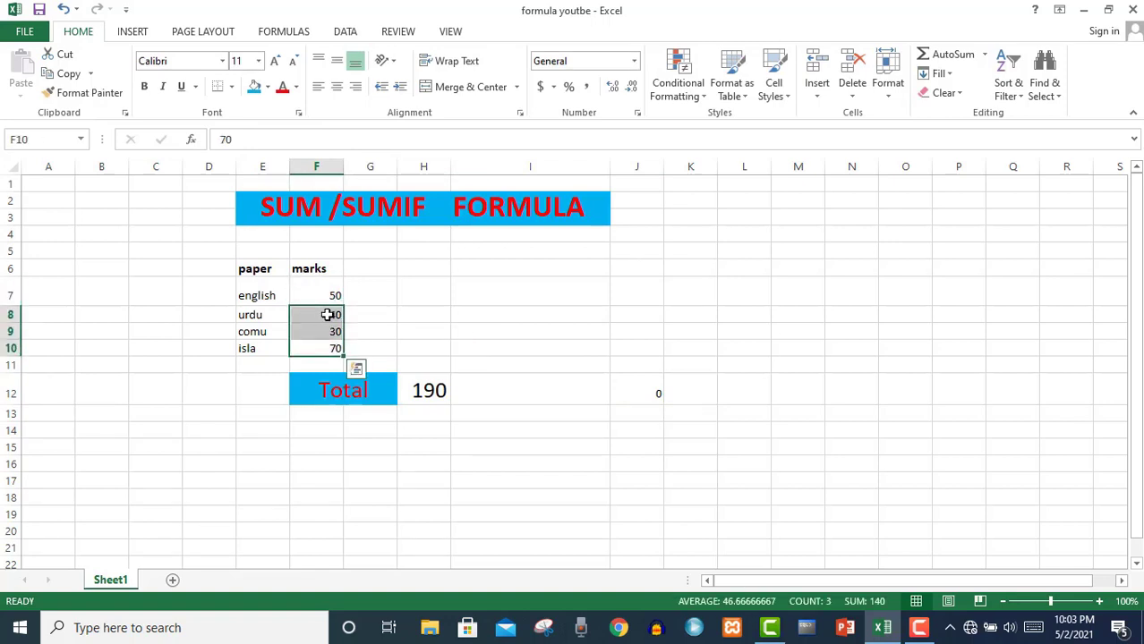
Set the SUMIF criterion in J12 to "50" so the formula sums only the marks in F7:F10 equal to 50
{"action": "left_click", "coordinate": [632, 396]}
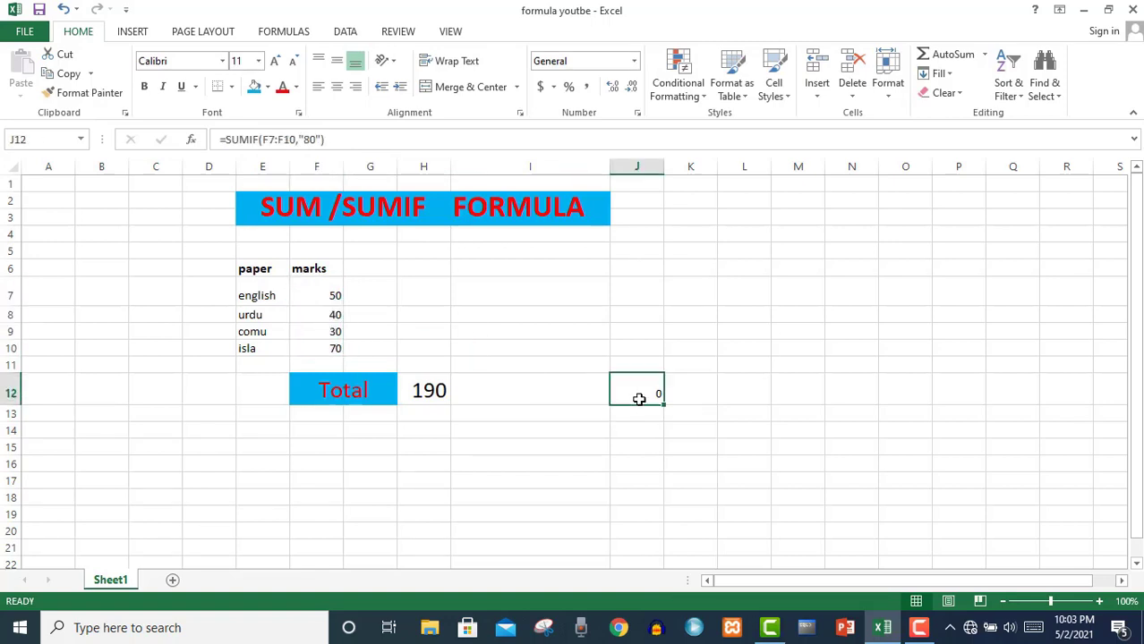
{"action": "left_click", "coordinate": [314, 140]}
{"action": "key", "text": "BackSpace"}
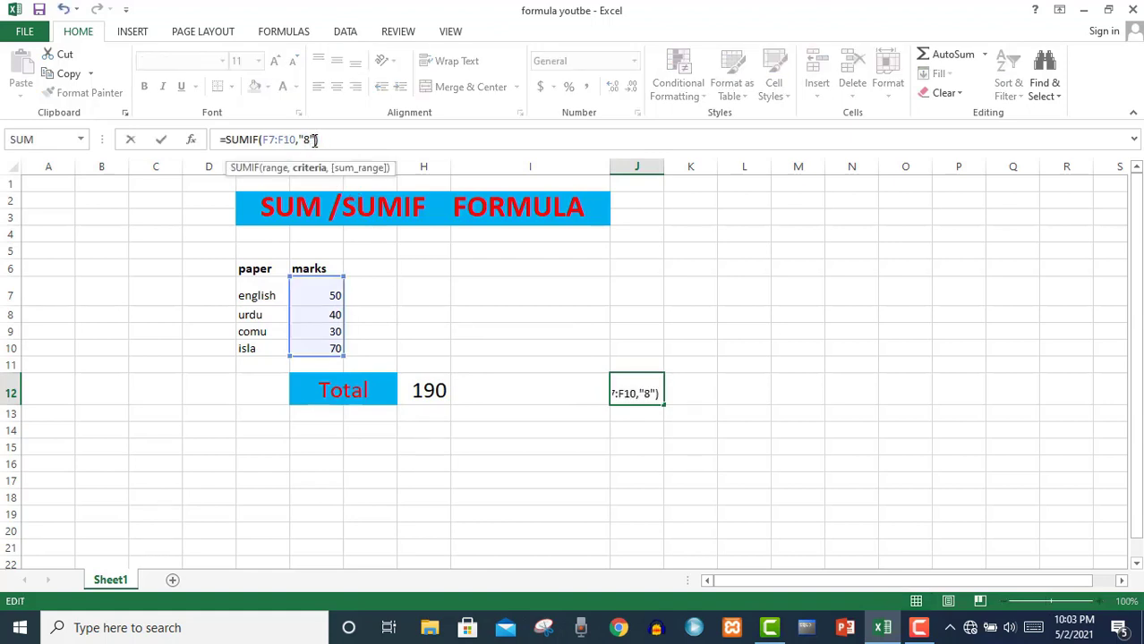
{"action": "key", "text": "BackSpace"}
{"action": "type", "text": "50"}
{"action": "key", "text": "Return"}
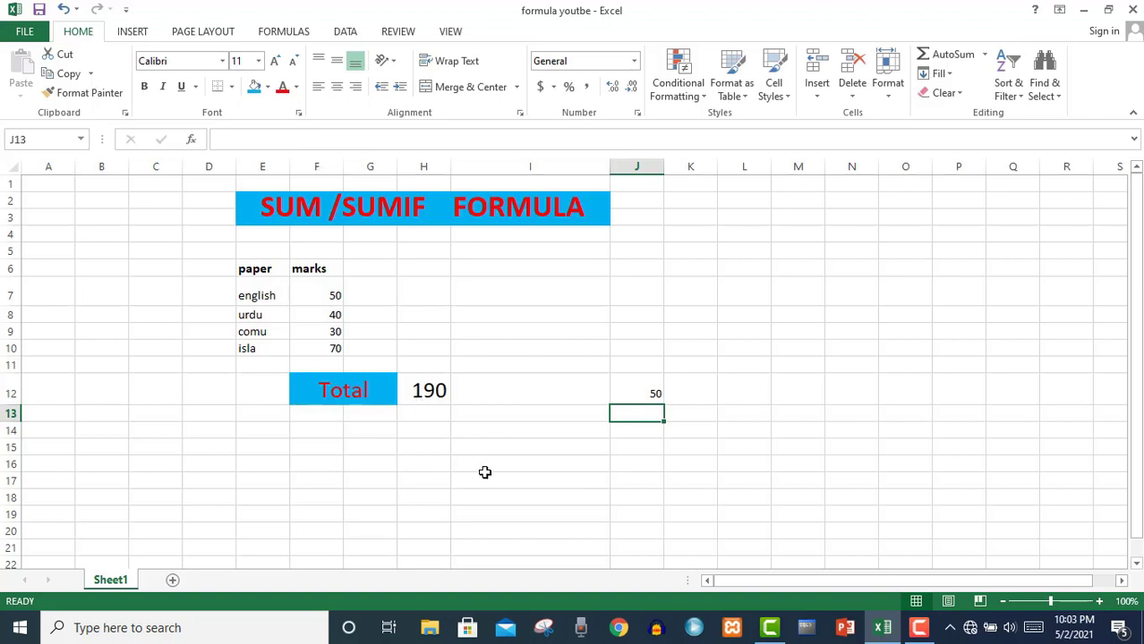
{"action": "left_click", "coordinate": [485, 474]}
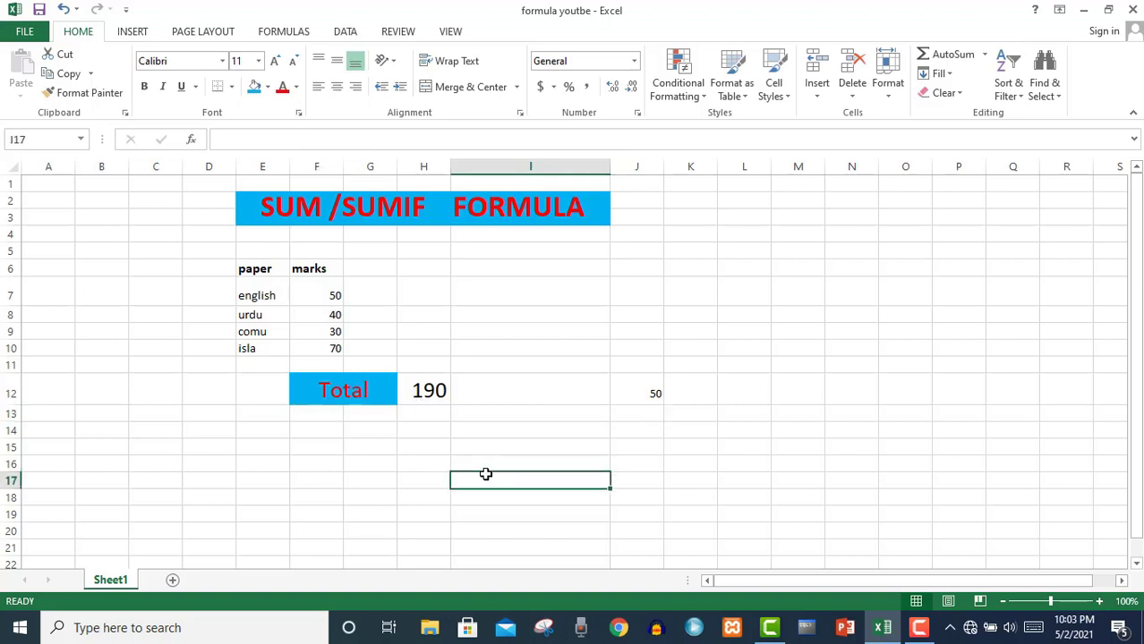